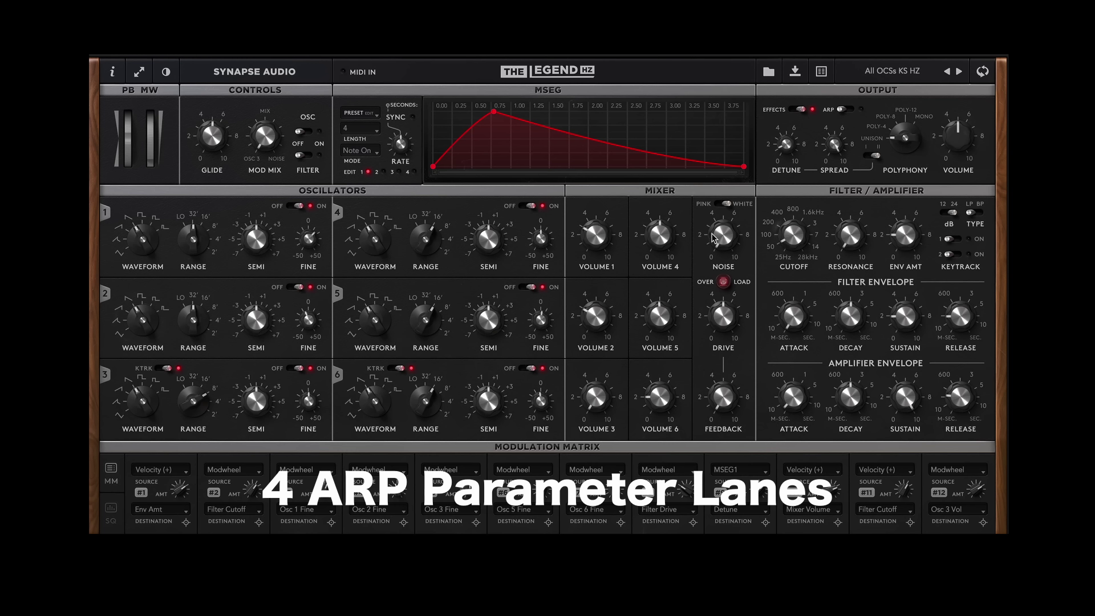
# Raise the mixer's feedback and drive levels.
pyautogui.click(728, 224)
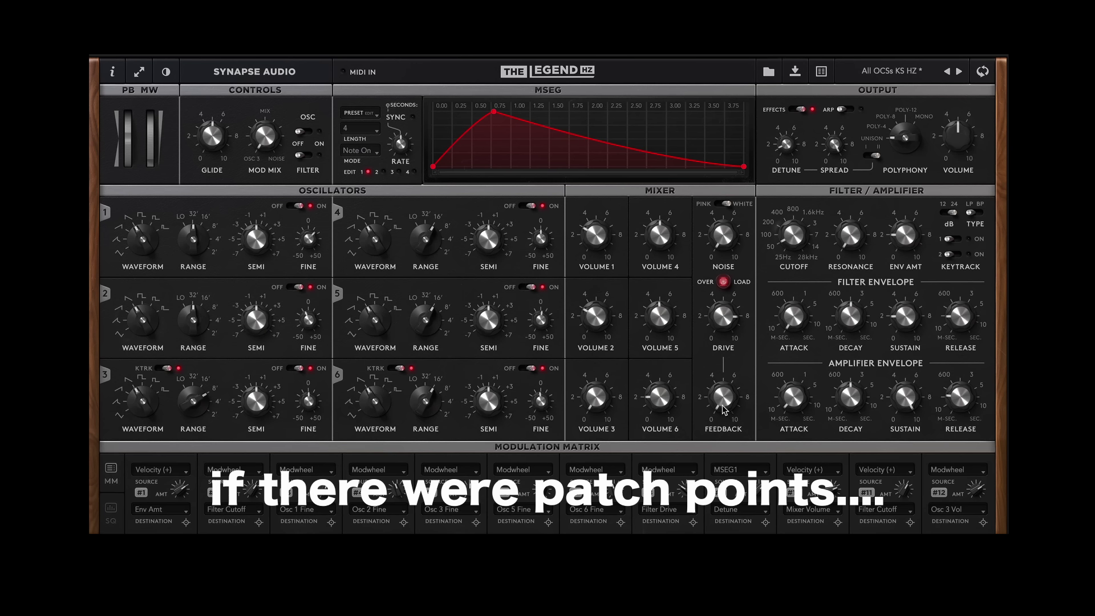
pyautogui.moveTo(723, 409); pyautogui.dragTo(720, 295)
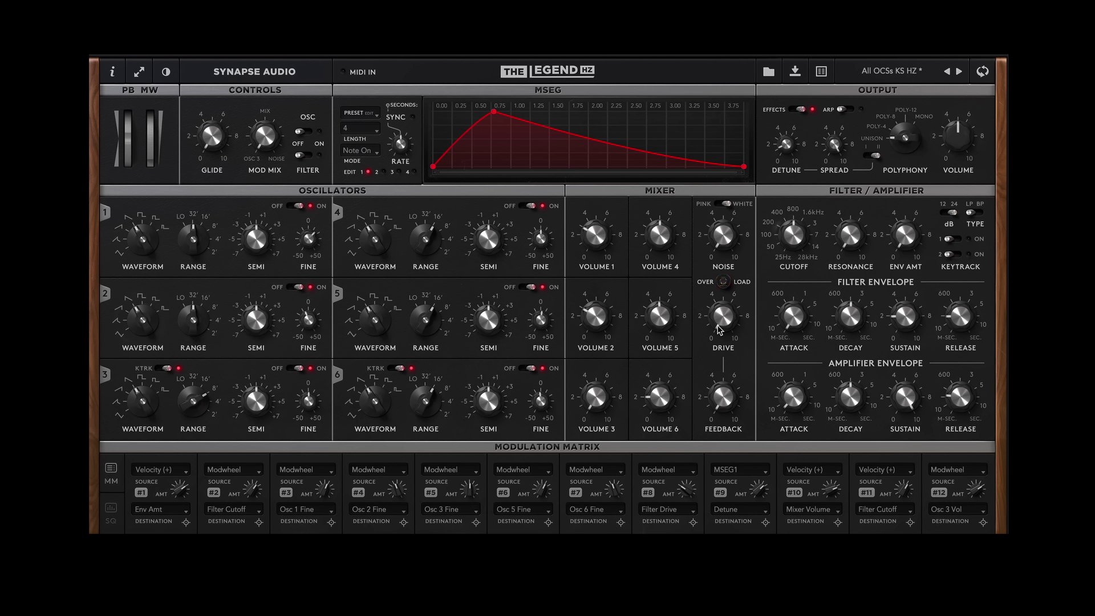
pyautogui.moveTo(718, 326); pyautogui.dragTo(725, 180)
pyautogui.click(725, 341)
# Raise the filter resonance, readjust the mixer feedback and lower the filter cutoff.
pyautogui.moveTo(848, 233); pyautogui.dragTo(843, 129)
pyautogui.moveTo(722, 399); pyautogui.dragTo(724, 365)
pyautogui.moveTo(791, 237); pyautogui.dragTo(786, 260)
# Reset the mixer's feedback level, turn it back up and fine-tune the drive.
pyautogui.doubleClick(720, 394)
pyautogui.moveTo(724, 403)
pyautogui.moveTo(724, 403); pyautogui.dragTo(734, 142)
pyautogui.moveTo(719, 319)
pyautogui.mouseDown()
pyautogui.moveTo(725, 371)
pyautogui.moveTo(722, 322)
pyautogui.mouseUp()
# Switch the filter type to BP, turn on keytrack switches 1 and 2, and save the patch.
pyautogui.click(948, 212)
pyautogui.click(976, 212)
pyautogui.click(957, 240)
pyautogui.click(954, 255)
pyautogui.hotkey('ctrl', 's')
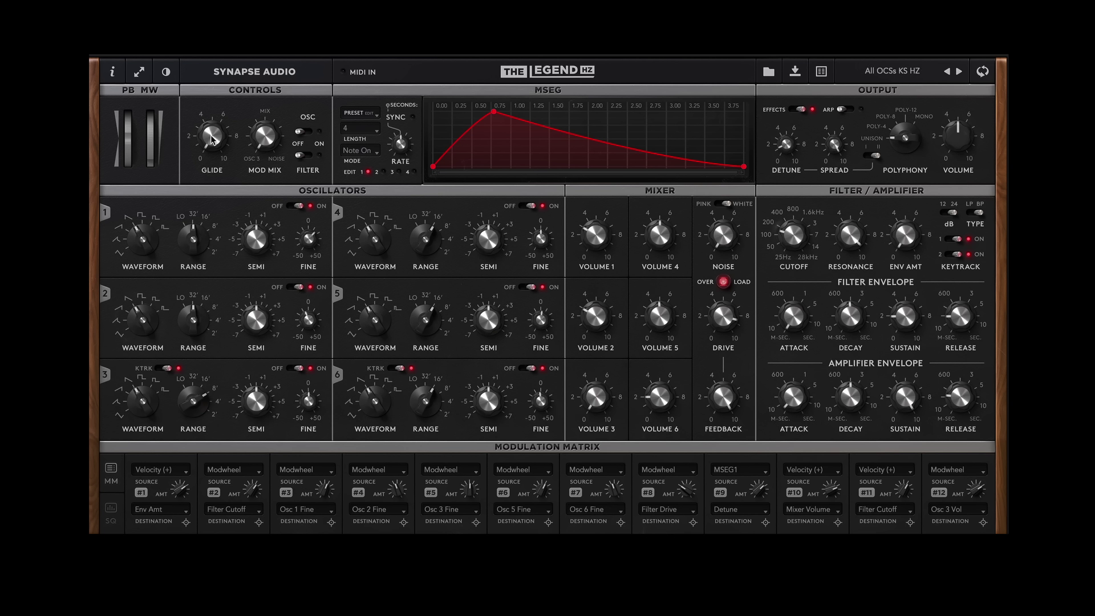
# Try out the glide amount and toggle the filter modulation on and off.
pyautogui.moveTo(211, 140); pyautogui.dragTo(214, 108)
pyautogui.click(789, 221)
pyautogui.moveTo(213, 137); pyautogui.dragTo(220, 76)
pyautogui.click(206, 140)
pyautogui.click(302, 155)
pyautogui.click(302, 156)
pyautogui.click(111, 510)
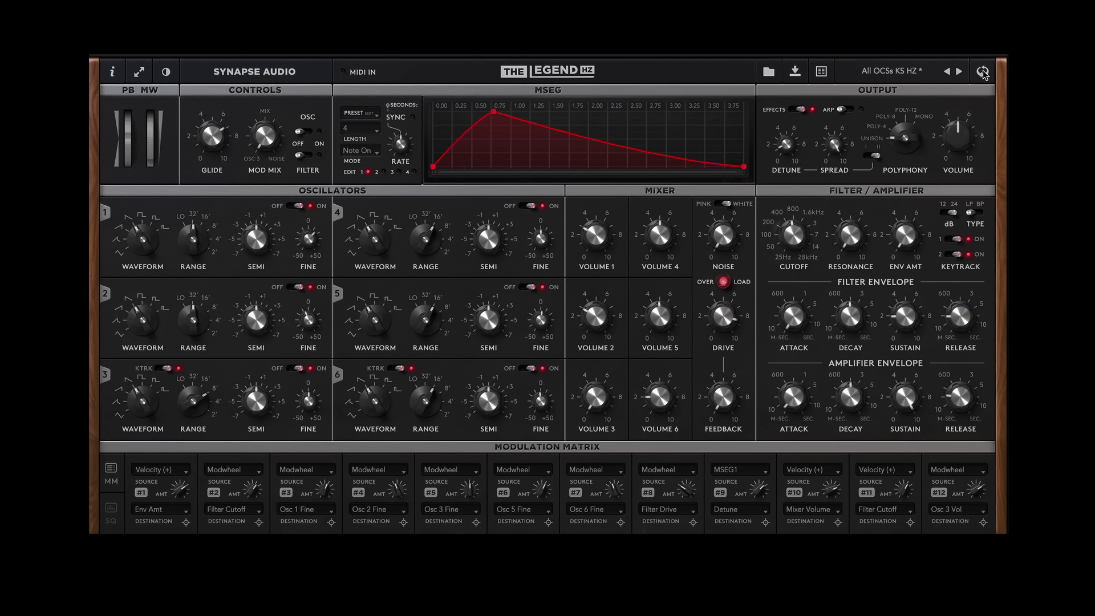
# Open the Simulation Options / Effects page and adjust the oscillators' phase 1, phase 2, key track and drift.
pyautogui.click(984, 73)
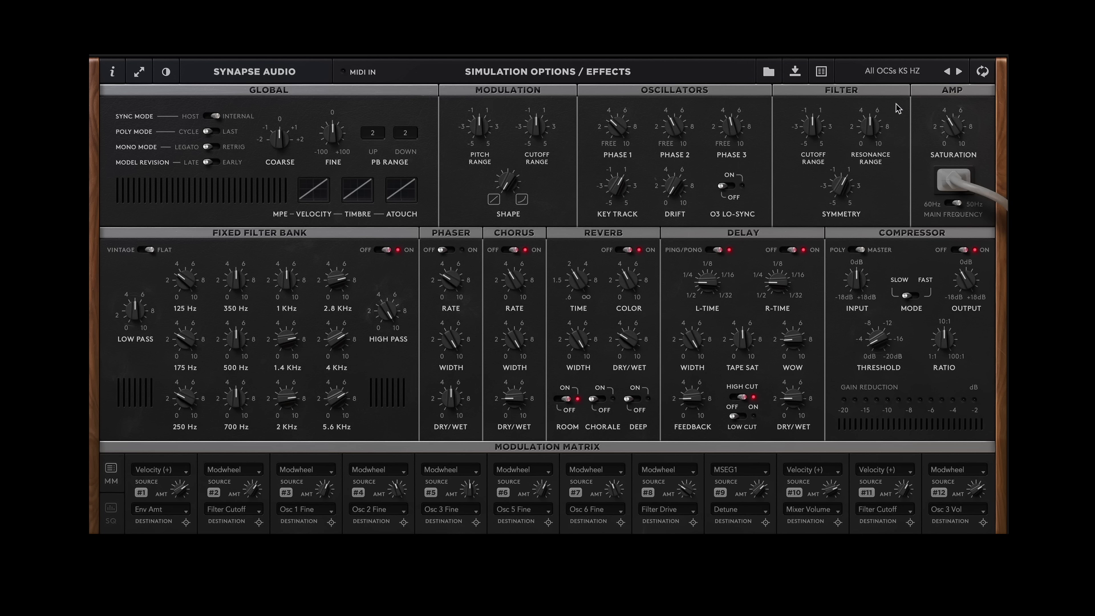
pyautogui.moveTo(681, 126); pyautogui.dragTo(681, 103)
pyautogui.moveTo(619, 131); pyautogui.dragTo(621, 90)
pyautogui.moveTo(618, 179); pyautogui.dragTo(618, 183)
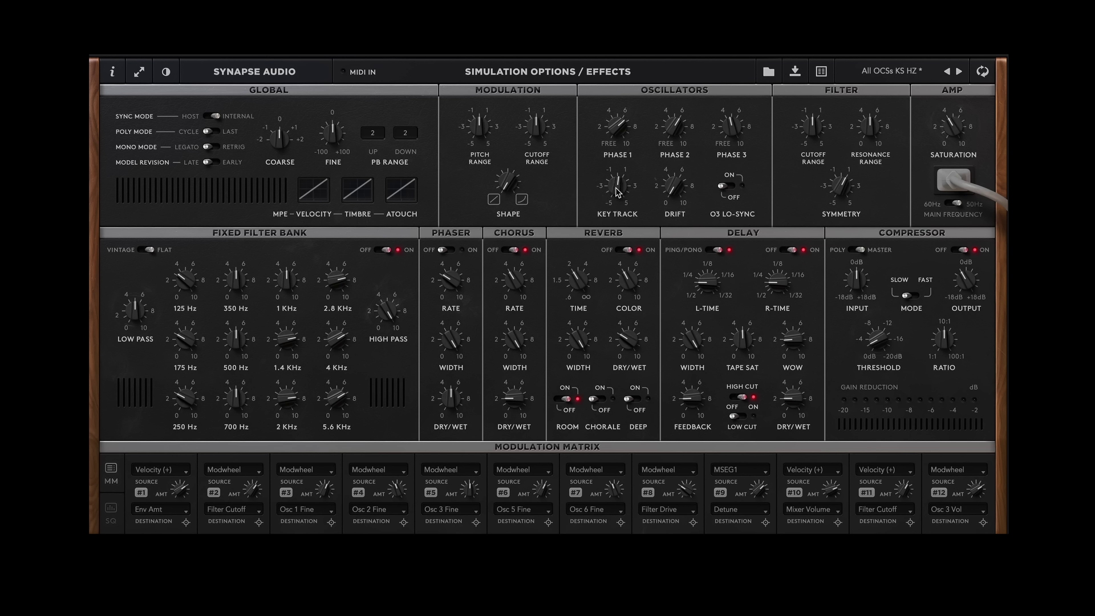
pyautogui.click(675, 185)
pyautogui.moveTo(679, 188); pyautogui.dragTo(674, 165)
pyautogui.moveTo(678, 182); pyautogui.dragTo(667, 129)
# Try the global poly mode Last and mono mode Retrig, restore Cycle and Legato, and toggle the sync mode.
pyautogui.click(215, 132)
pyautogui.click(216, 147)
pyautogui.click(208, 163)
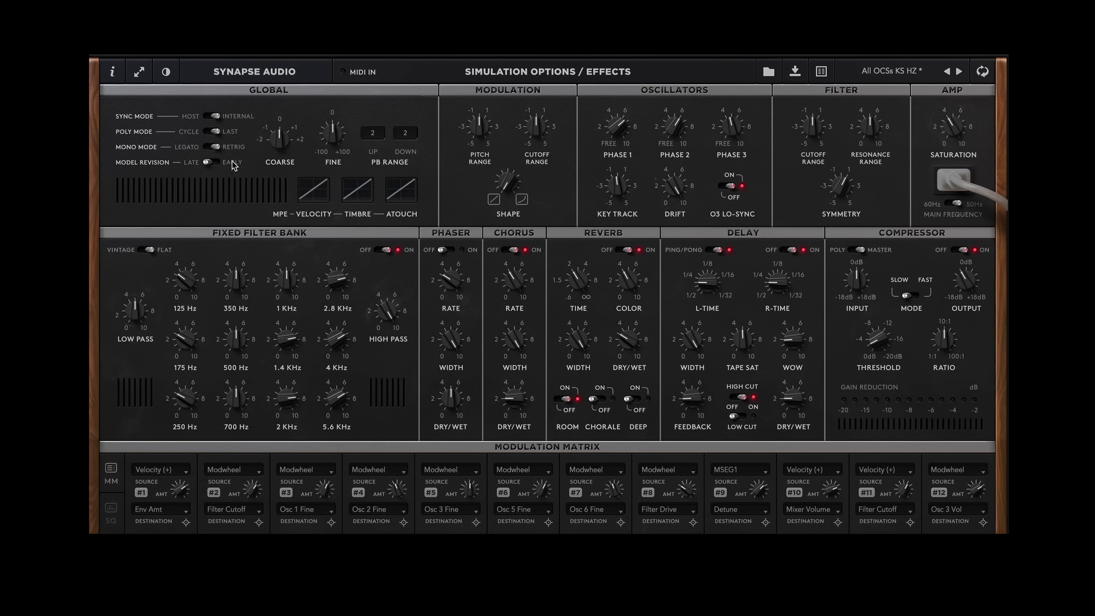
pyautogui.click(207, 145)
pyautogui.click(211, 132)
pyautogui.click(212, 115)
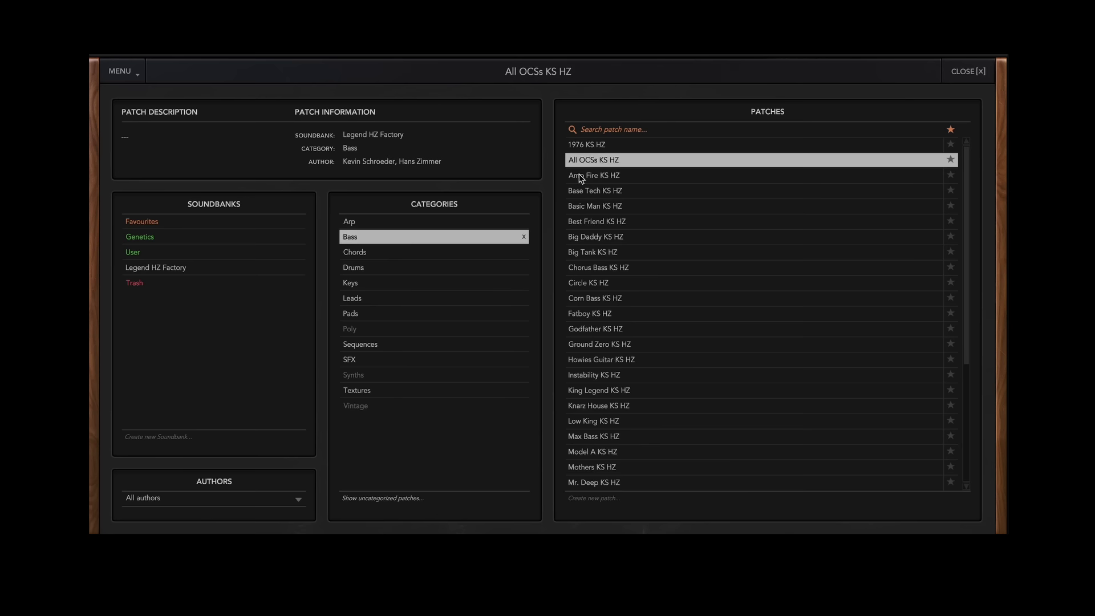
# Audition the bass patches Amp Fire, Base Tech, 1976, Basic Man, Best Friend and Big Daddy.
pyautogui.click(580, 177)
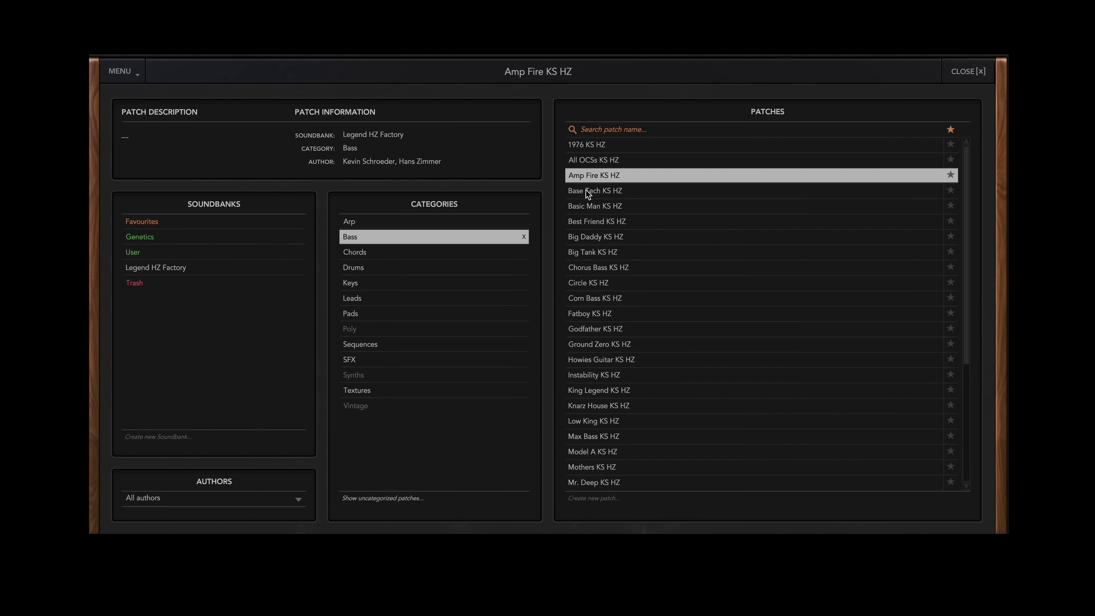
pyautogui.click(588, 193)
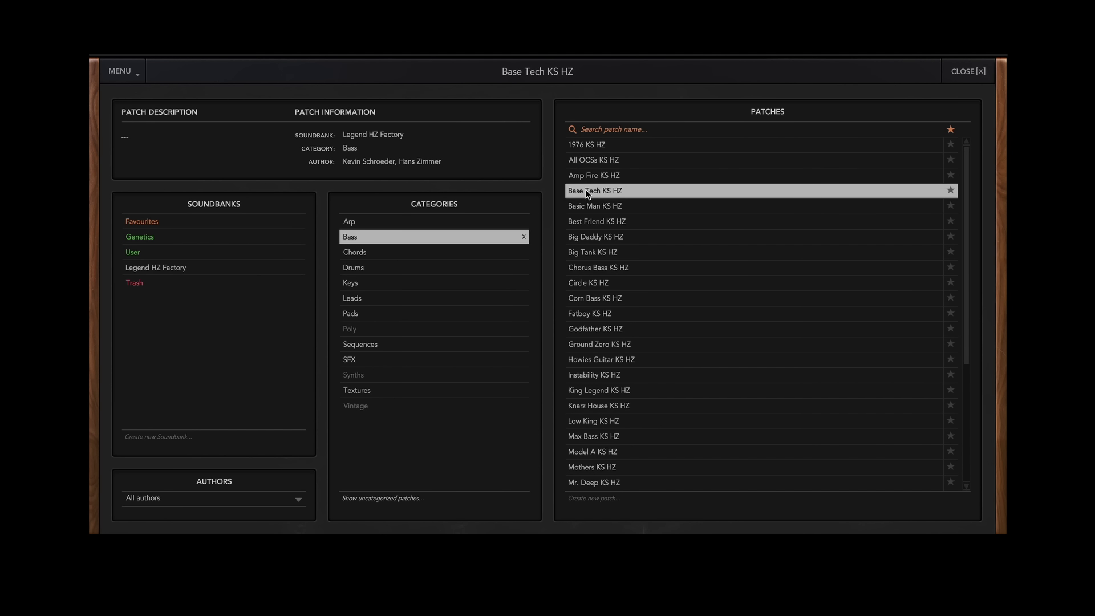
pyautogui.click(608, 147)
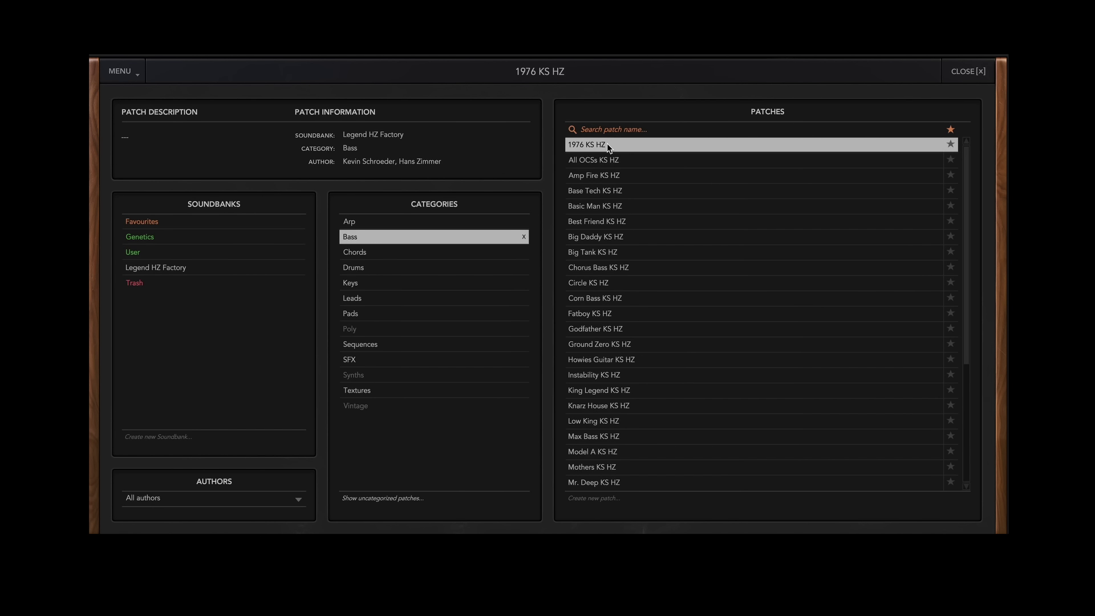
pyautogui.click(623, 210)
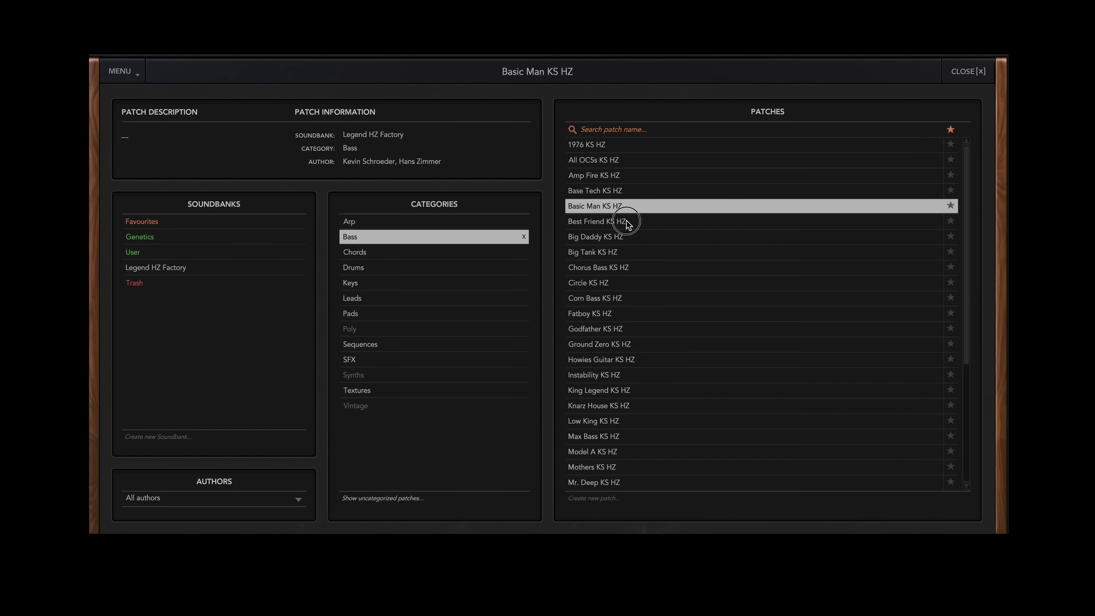
pyautogui.click(626, 222)
pyautogui.click(631, 237)
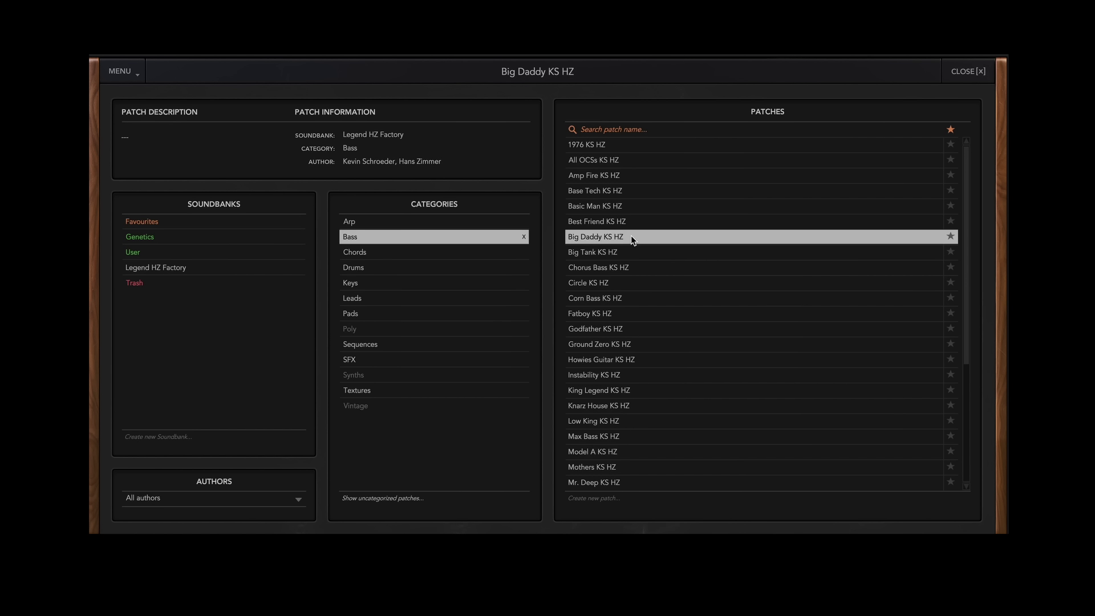
# Audition the bass patches Corn Bass, Fatboy, Godfather, Ground Zero, King Legend and Low King.
pyautogui.click(649, 297)
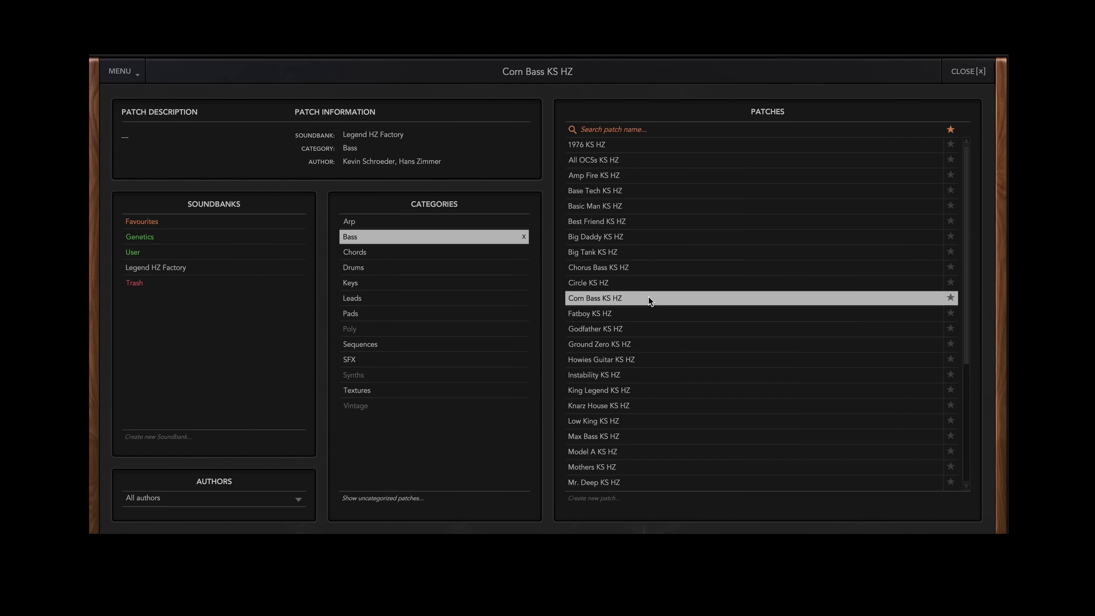
pyautogui.click(650, 312)
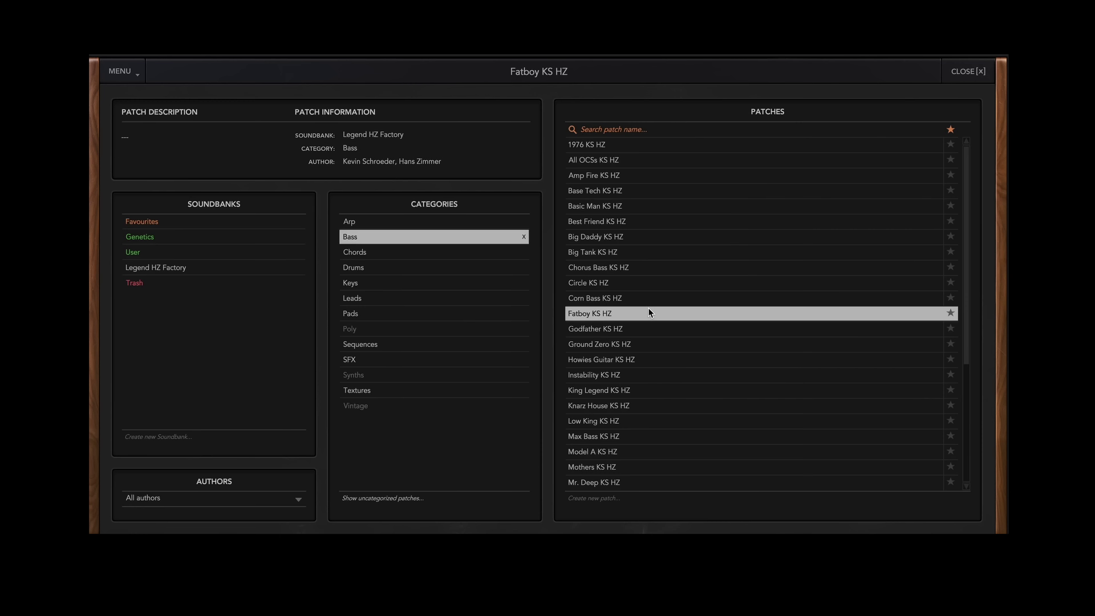
pyautogui.click(649, 330)
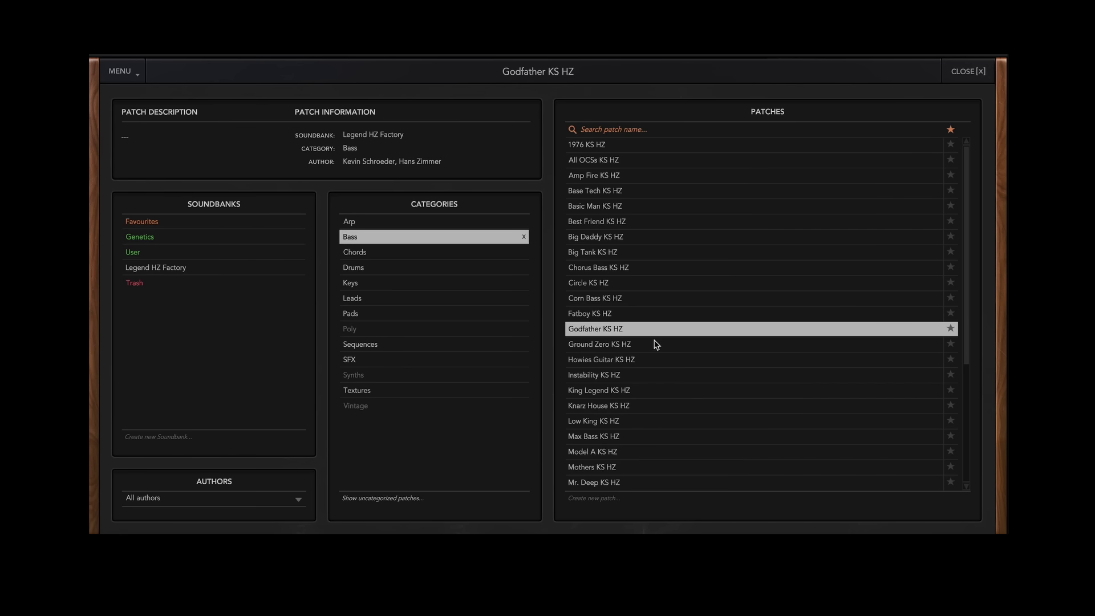
pyautogui.click(655, 345)
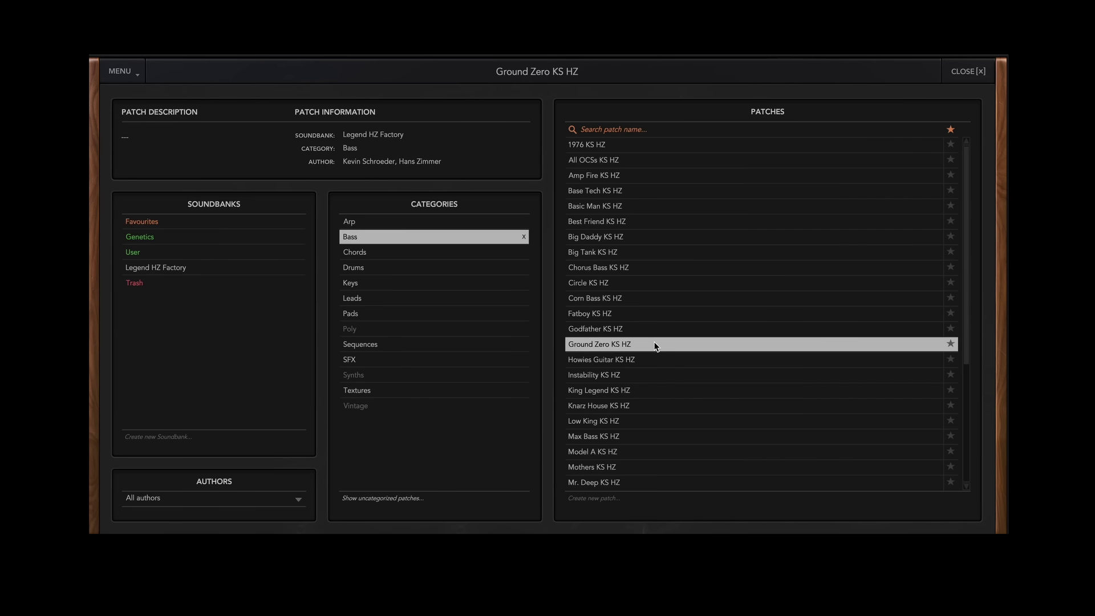
pyautogui.click(647, 390)
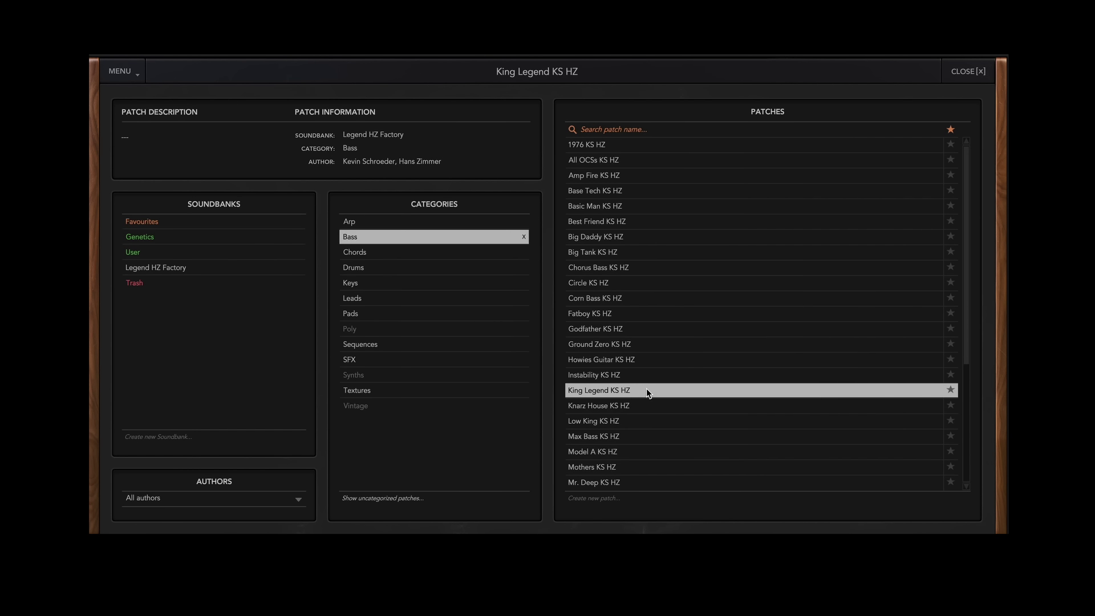
pyautogui.click(642, 424)
# Load the bass patch Model A KS HZ and close the patch browser.
pyautogui.scroll(-5, 635, 239)
pyautogui.click(629, 251)
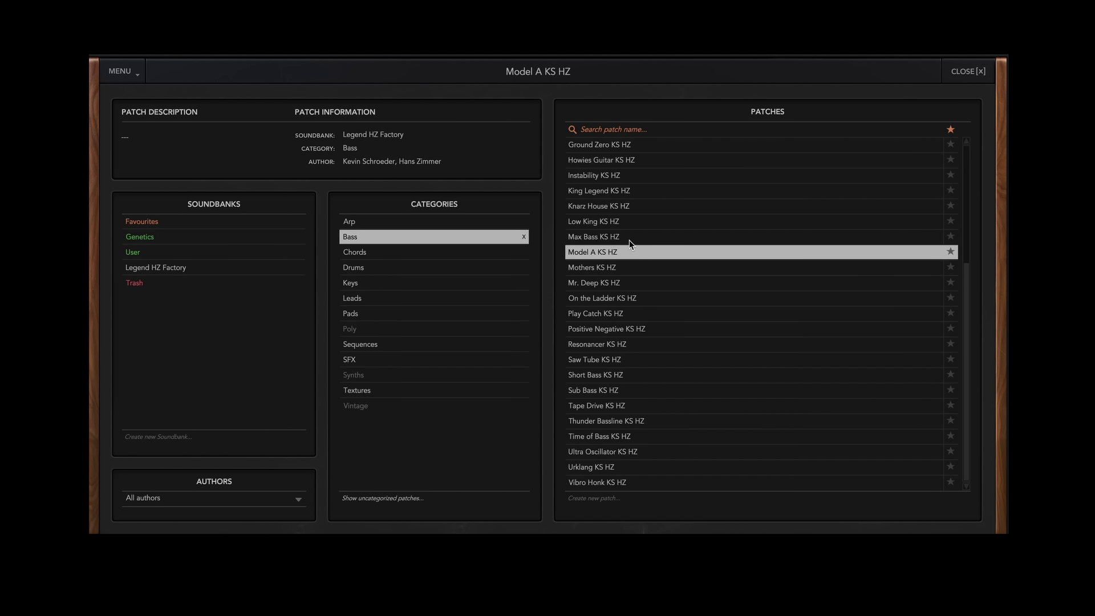
pyautogui.click(963, 75)
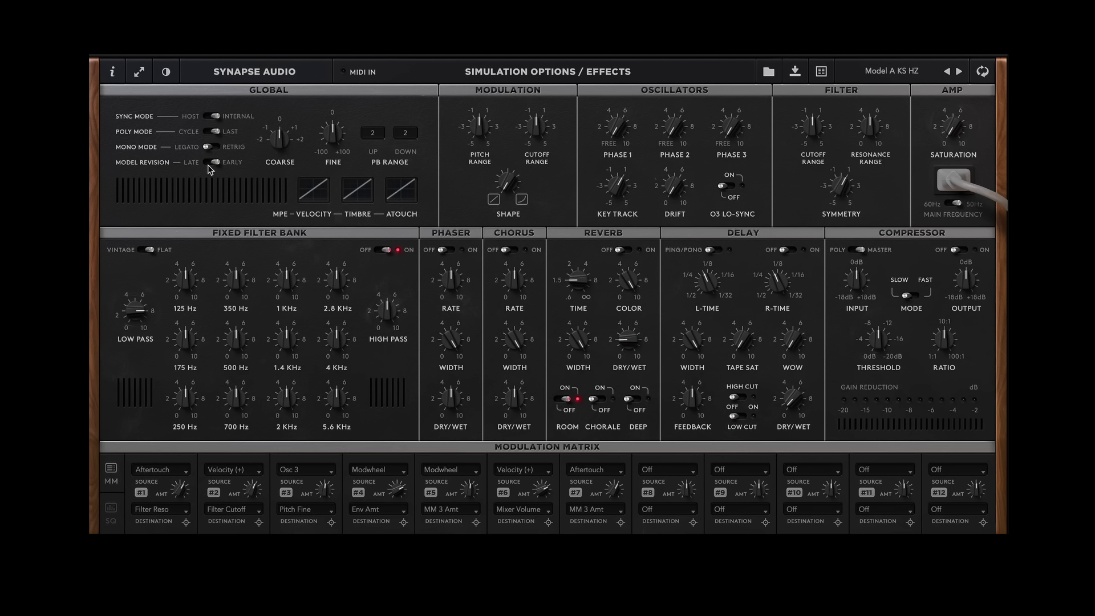
# Toggle the model revision to Late and back to Early, and return to the main synth panel.
pyautogui.click(211, 163)
pyautogui.click(212, 163)
pyautogui.click(982, 71)
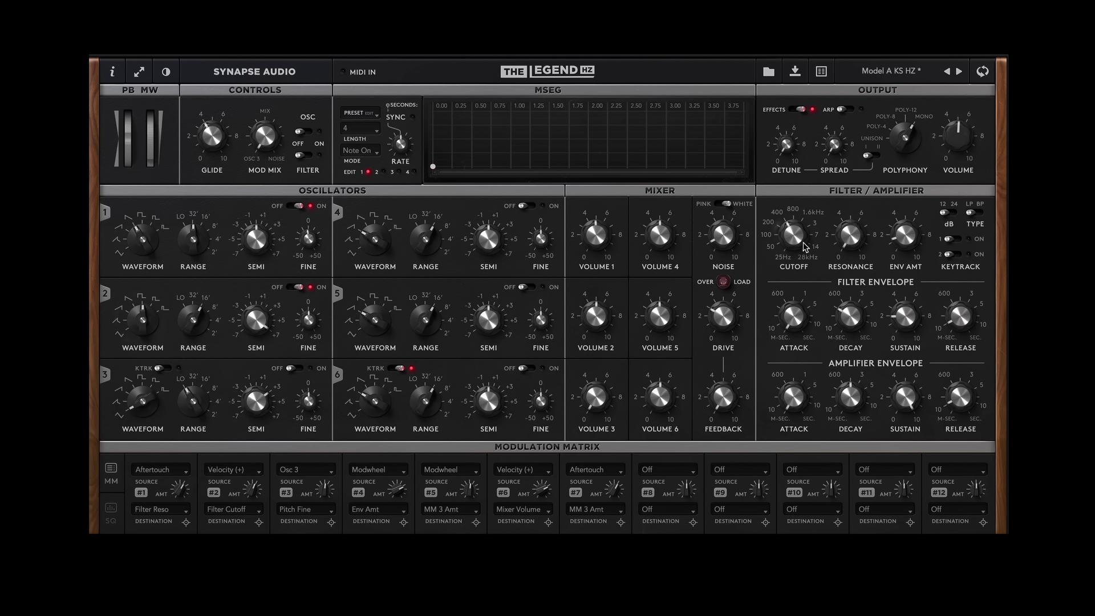
# Raise the filter cutoff and change the waveform of oscillator 2.
pyautogui.moveTo(801, 244); pyautogui.dragTo(796, 188)
pyautogui.moveTo(147, 324); pyautogui.dragTo(147, 344)
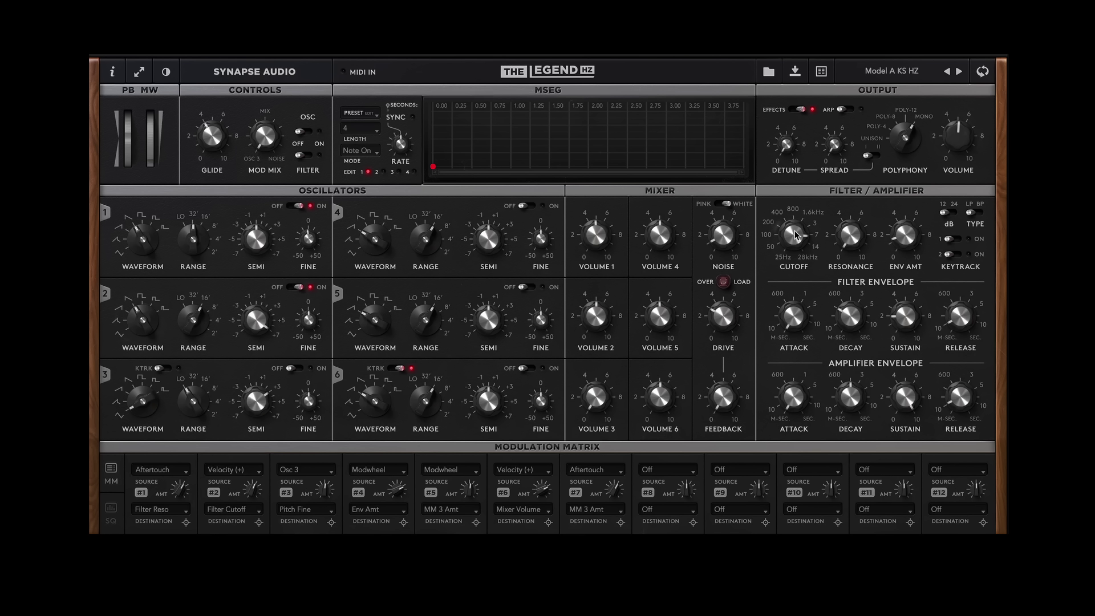
# Start MIDI Learn for the filter cutoff and resonance, and adjust the resonance.
pyautogui.rightClick(797, 234)
pyautogui.click(807, 239)
pyautogui.rightClick(848, 237)
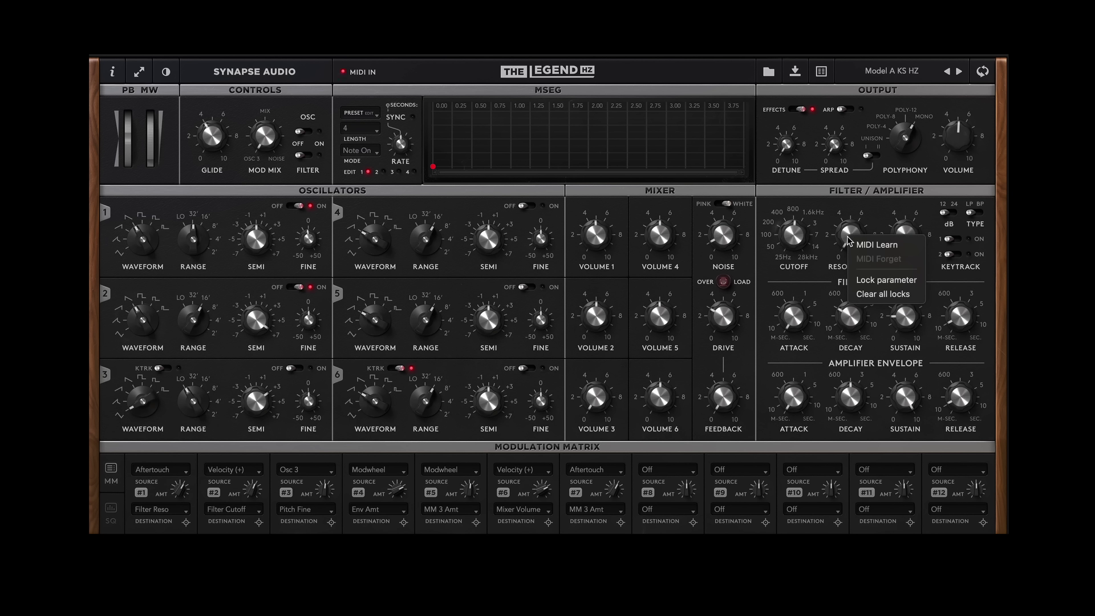
pyautogui.click(864, 245)
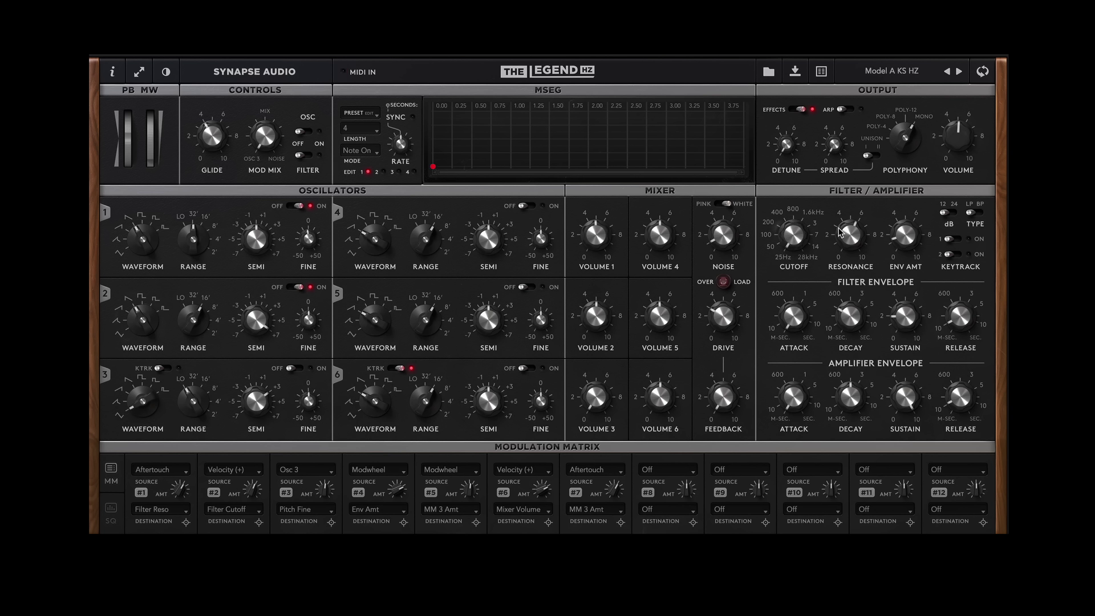
pyautogui.moveTo(850, 230); pyautogui.dragTo(851, 264)
# Check the Simulation Options / Effects page and the patch browser's Genetics and import options.
pyautogui.click(526, 75)
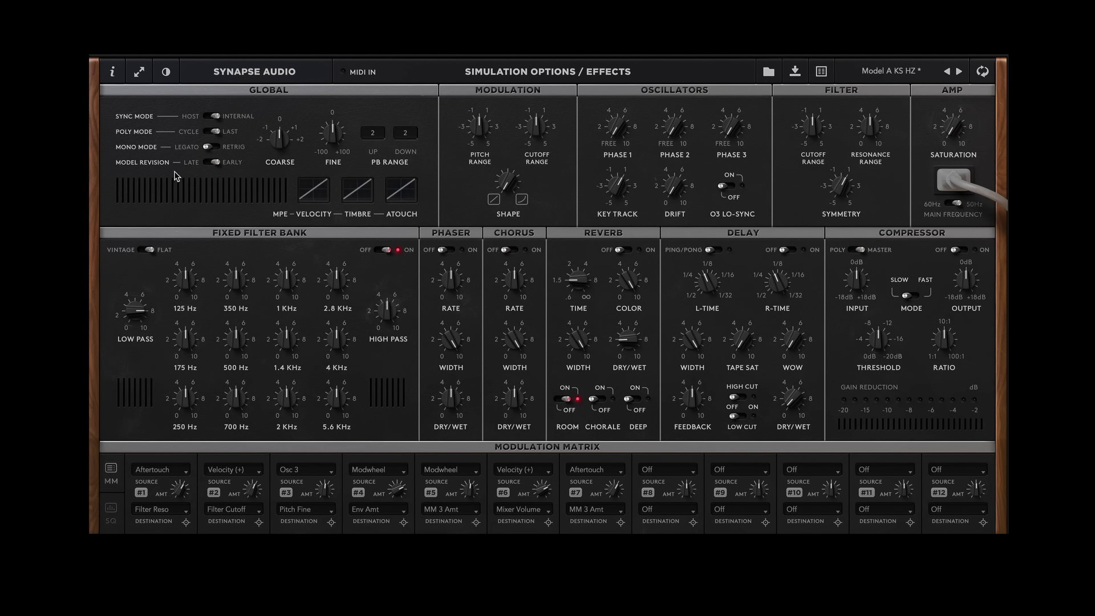
pyautogui.click(985, 72)
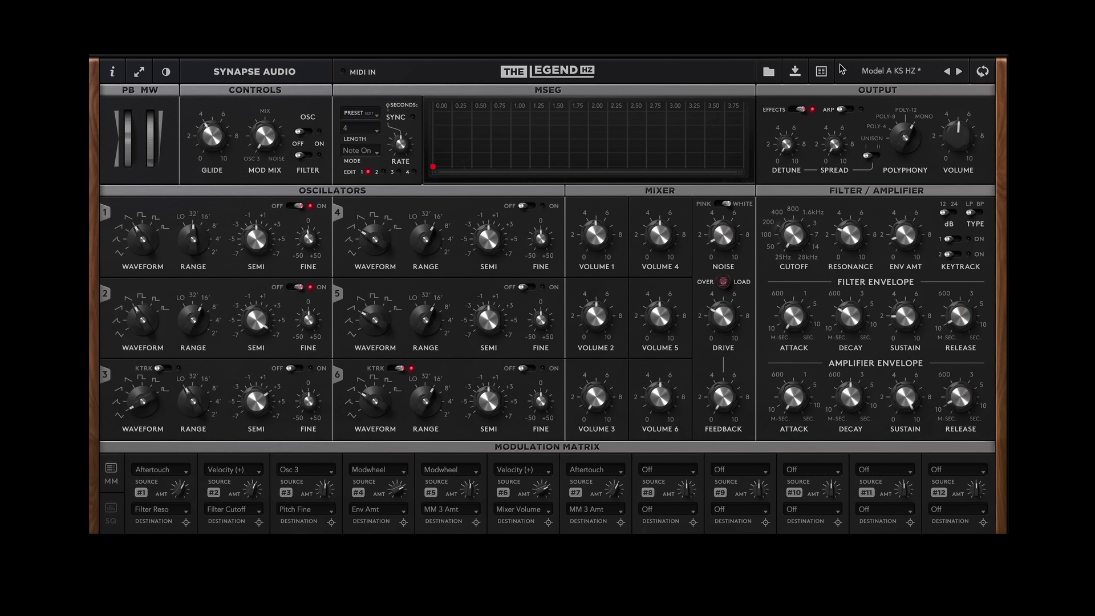
pyautogui.click(821, 72)
pyautogui.click(122, 72)
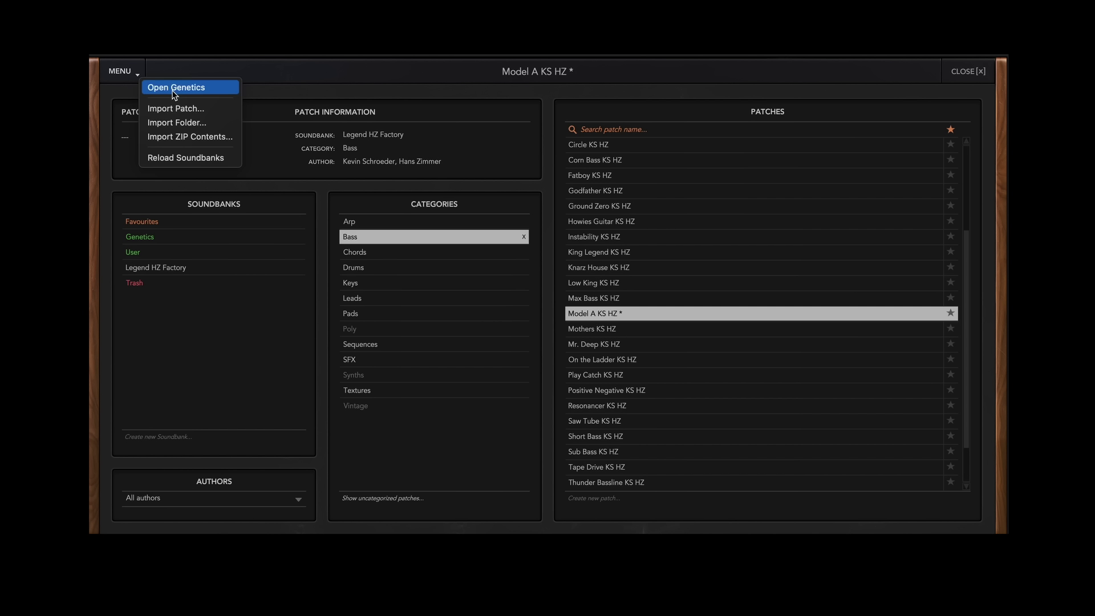
pyautogui.click(222, 189)
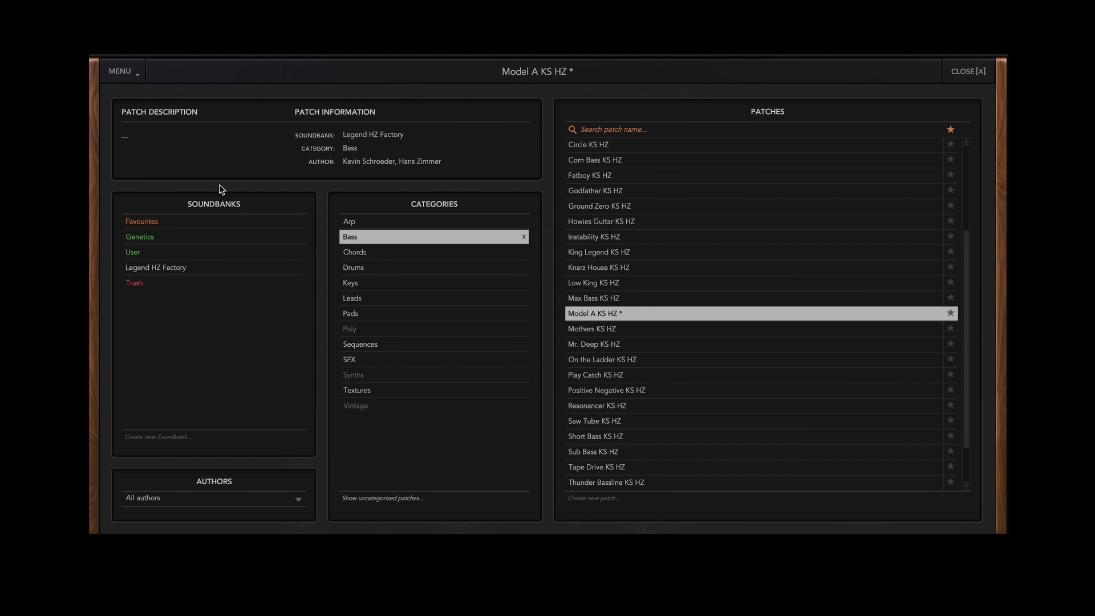
pyautogui.click(962, 72)
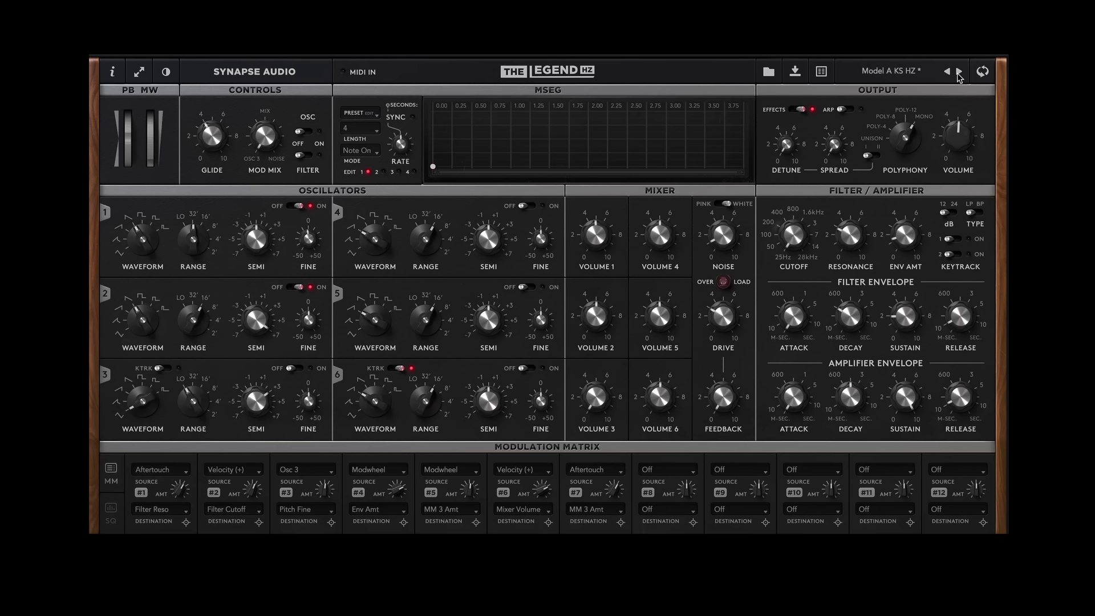
# Adjust the filter cutoff, view the MSEG 2 envelope and switch back to MSEG 1.
pyautogui.moveTo(792, 234); pyautogui.dragTo(780, 200)
pyautogui.click(384, 172)
pyautogui.click(369, 173)
# Load the patch We start it KS HZ from the Legend HZ Factory soundbank.
pyautogui.click(912, 72)
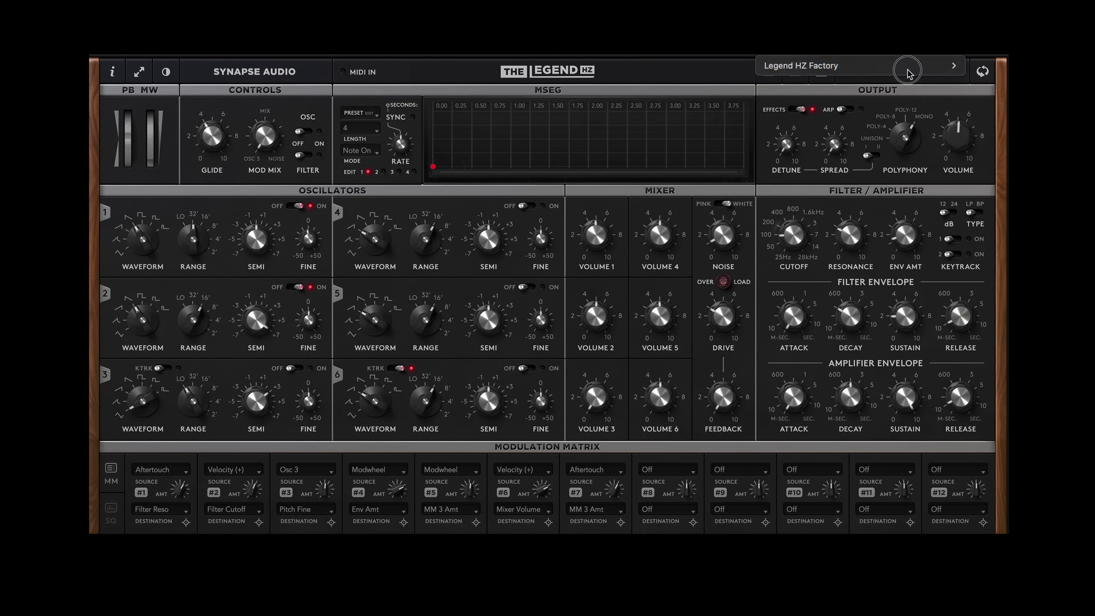
pyautogui.moveTo(909, 73)
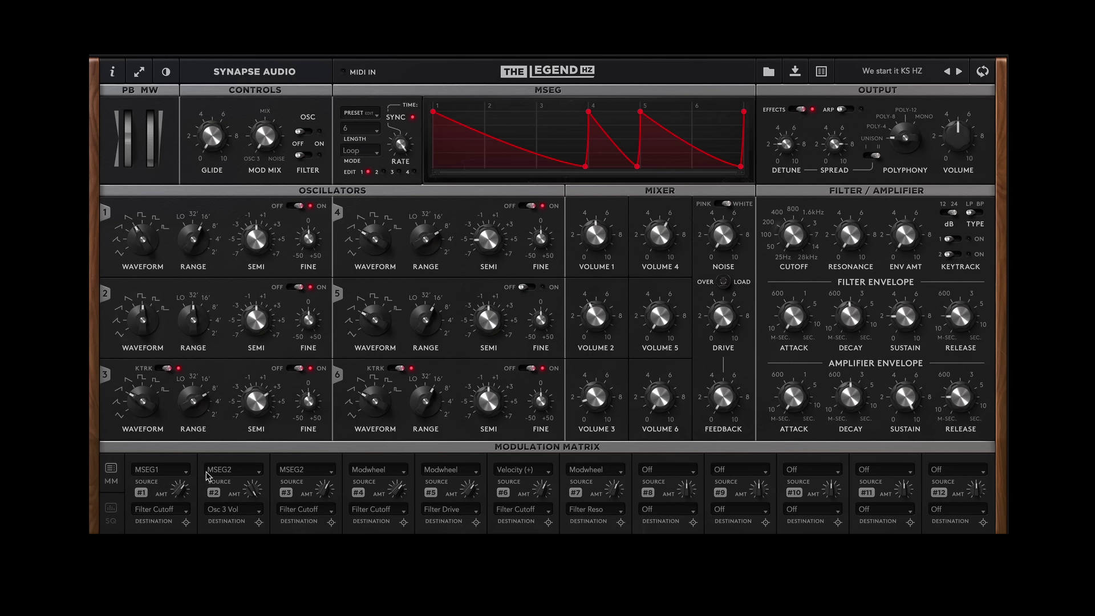
# Look through the MSEG sources available for modulation slot 1, keeping MSEG1.
pyautogui.click(185, 476)
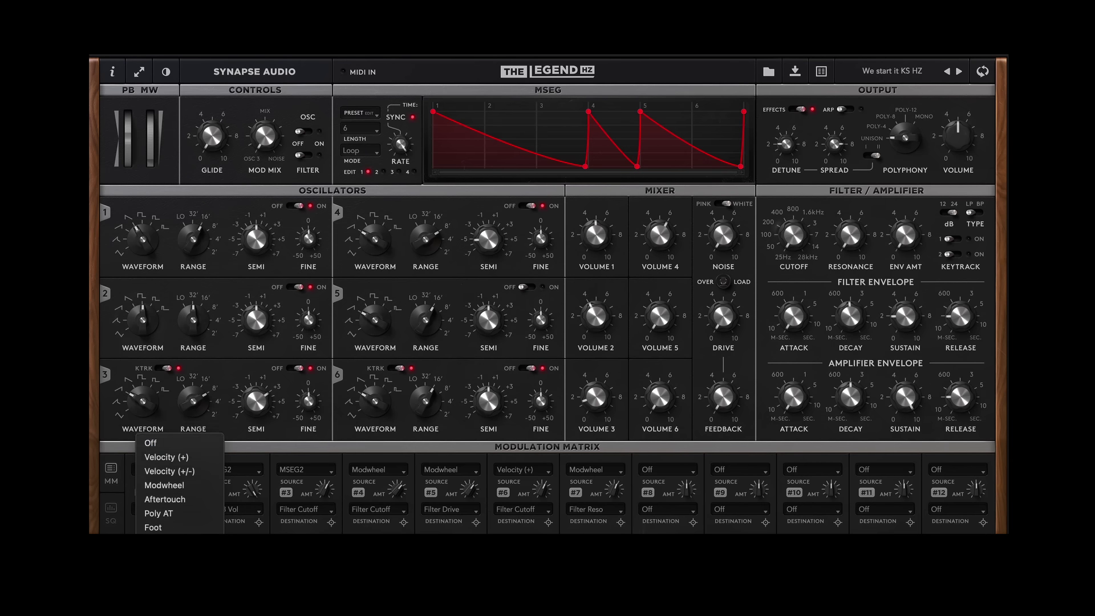
pyautogui.moveTo(175, 574)
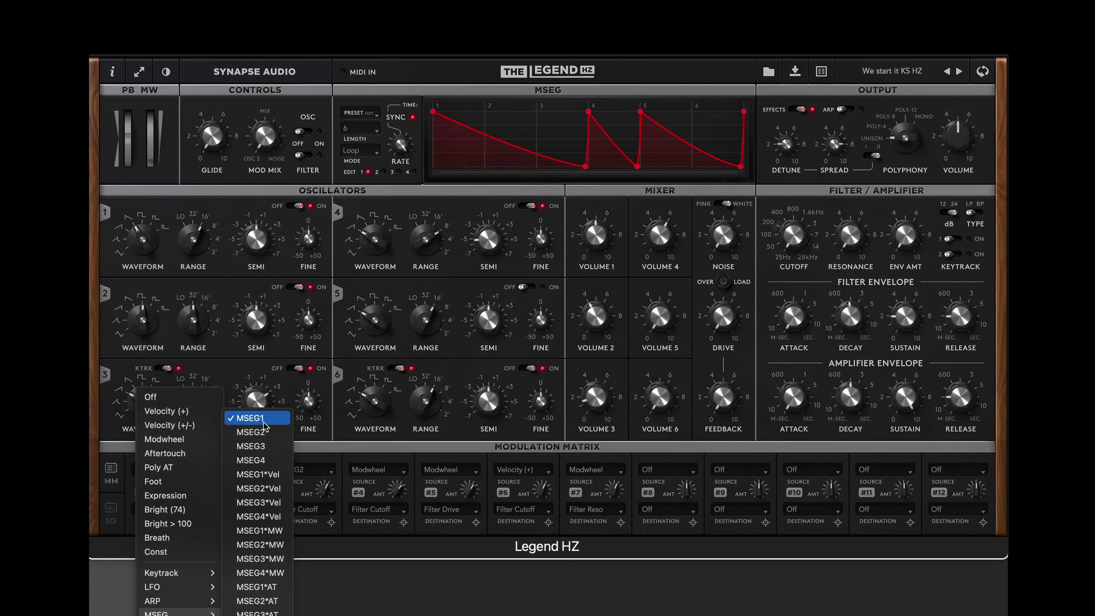
pyautogui.click(382, 197)
# Examine the MSEG 2 and MSEG 3 envelopes and return to MSEG 1.
pyautogui.click(384, 173)
pyautogui.click(399, 172)
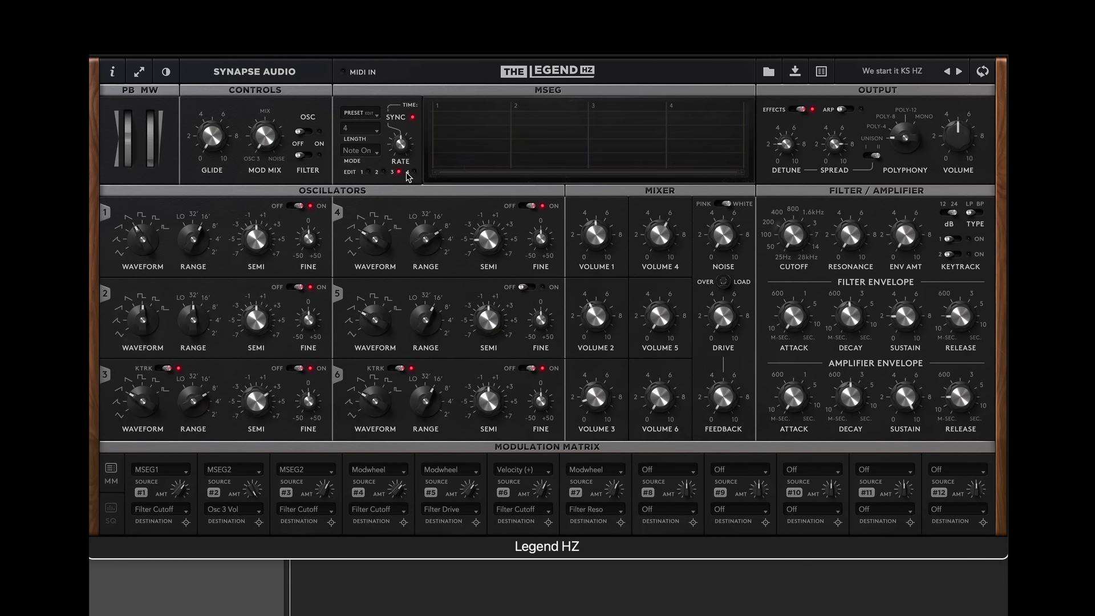
pyautogui.click(369, 173)
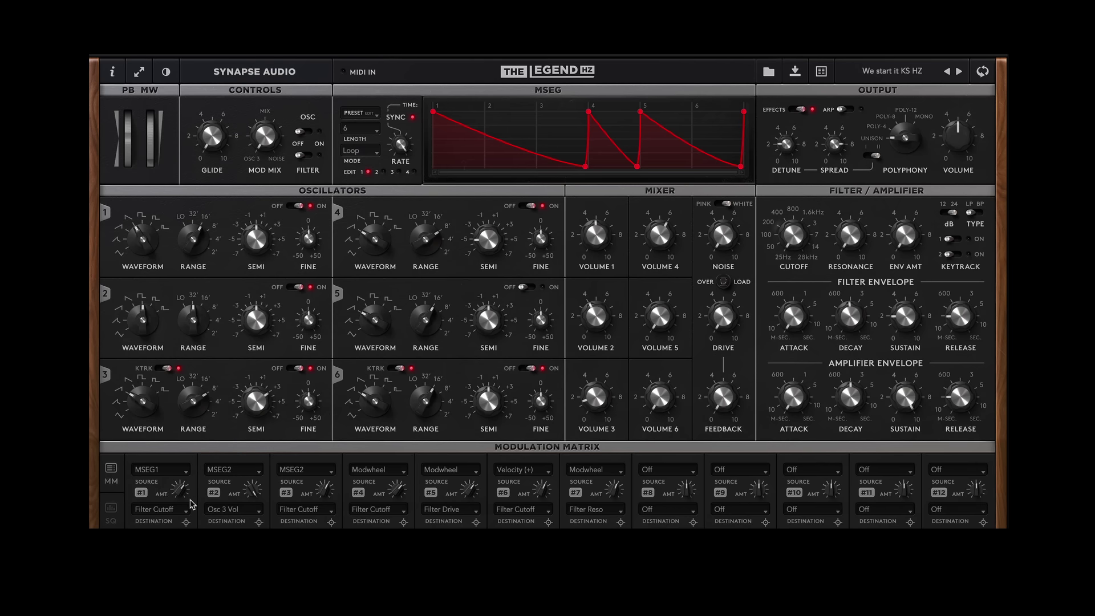
# Bypass modulation slots 1 and 2, leave slot 3 active, and display the MSEG 2 envelope.
pyautogui.click(214, 492)
pyautogui.click(141, 493)
pyautogui.click(287, 493)
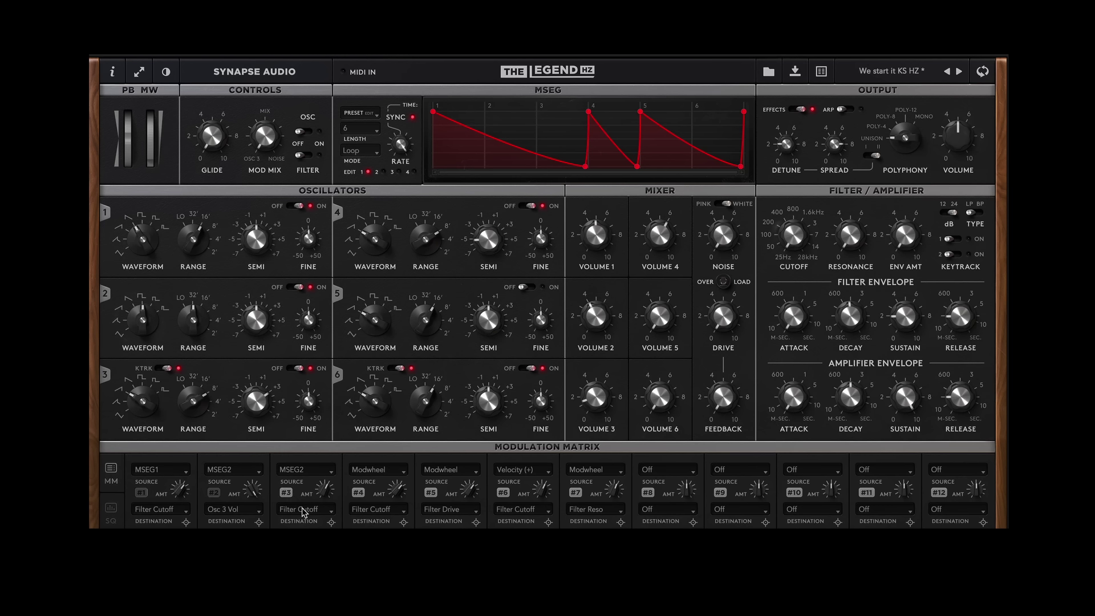
pyautogui.click(384, 172)
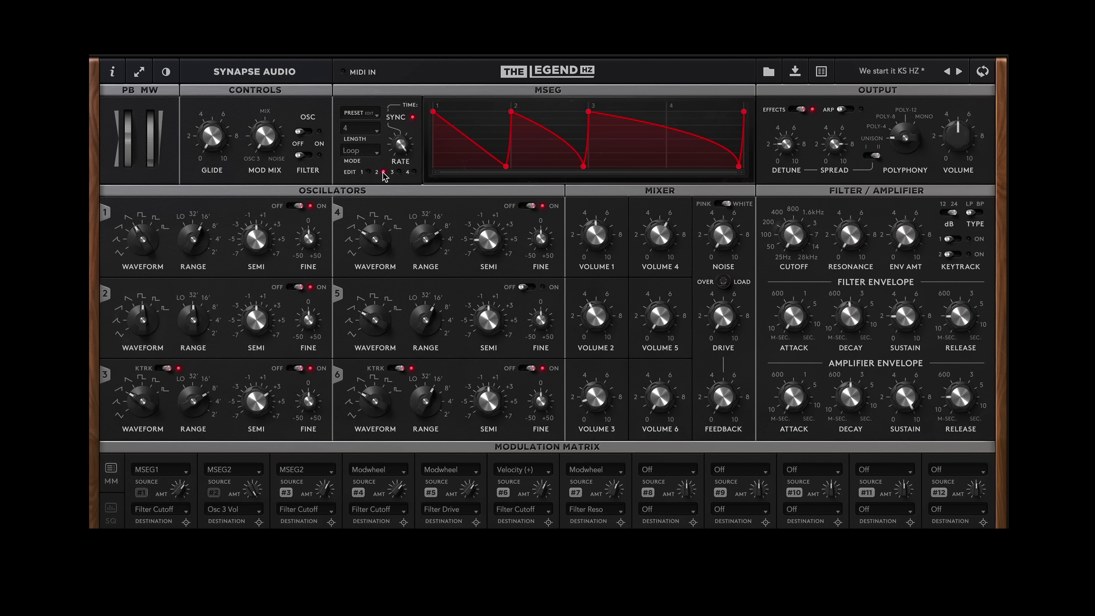
# Re-enable modulation slots 1 and 2 and display the MSEG 1 envelope.
pyautogui.click(214, 493)
pyautogui.click(143, 493)
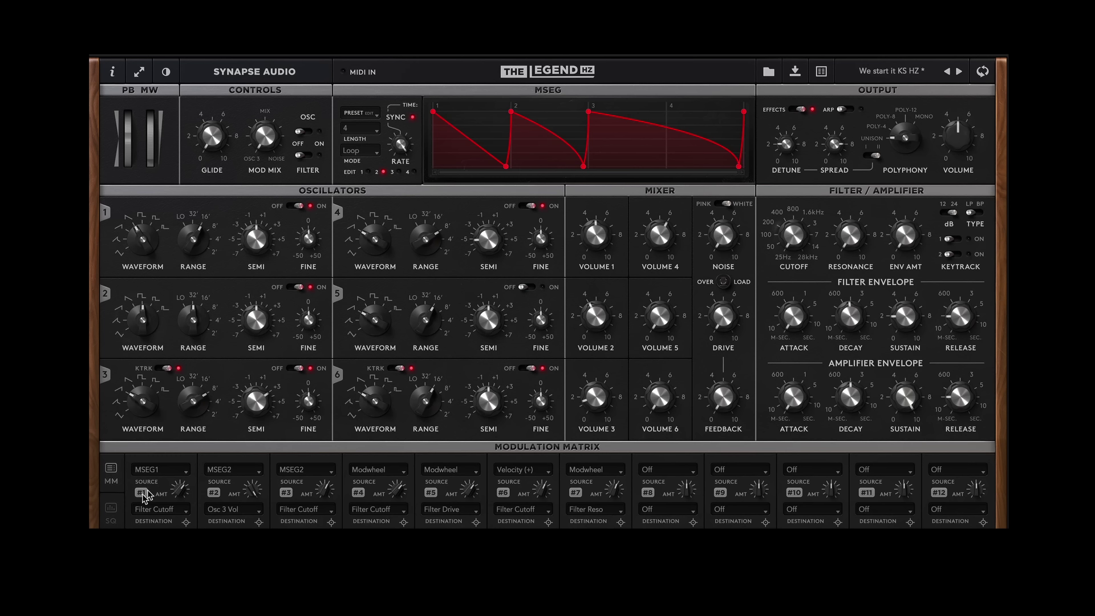
pyautogui.click(368, 173)
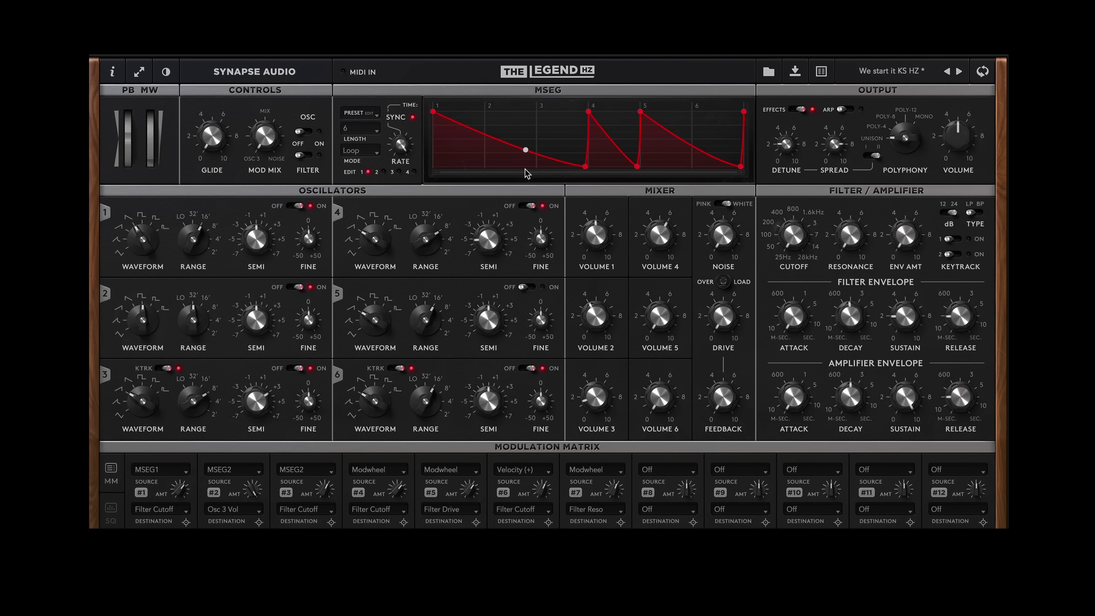
# Shift MSEG 2's second valley point to about beat 3.6 and raise the amount of modulation slot 3.
pyautogui.moveTo(586, 167)
pyautogui.mouseDown()
pyautogui.moveTo(523, 126)
pyautogui.moveTo(590, 171)
pyautogui.mouseUp()
pyautogui.click(382, 172)
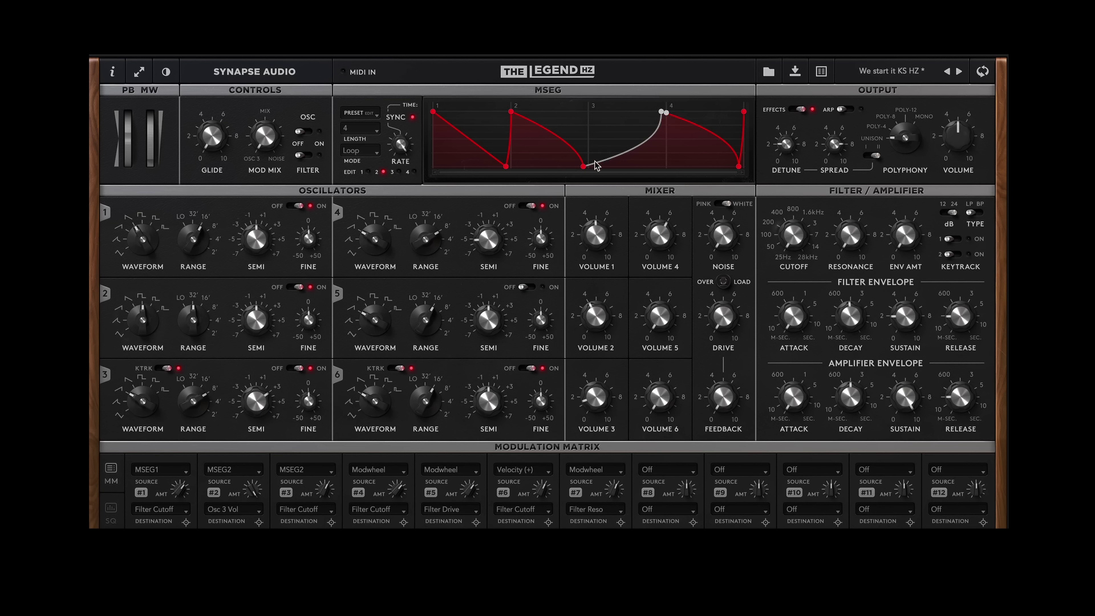
pyautogui.moveTo(584, 167); pyautogui.dragTo(637, 167)
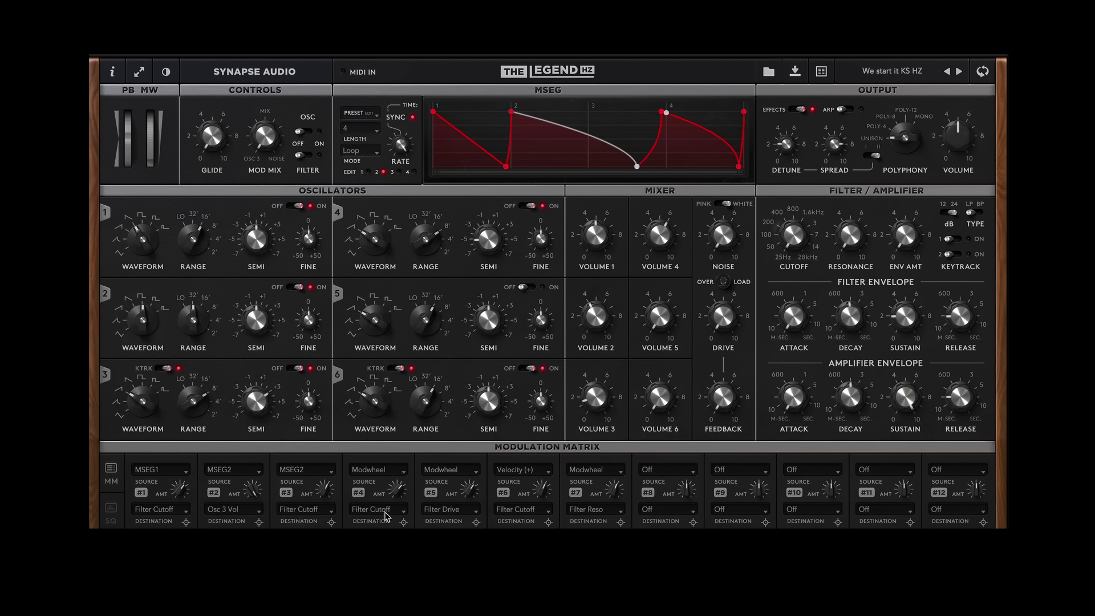
pyautogui.moveTo(323, 491); pyautogui.dragTo(315, 468)
# Move MSEG 2's second valley and third peak back to beat 3 and bend the final falling segment into a steep concave curve.
pyautogui.moveTo(637, 167); pyautogui.dragTo(589, 167)
pyautogui.moveTo(662, 112); pyautogui.dragTo(588, 112)
pyautogui.moveTo(664, 130); pyautogui.dragTo(663, 121)
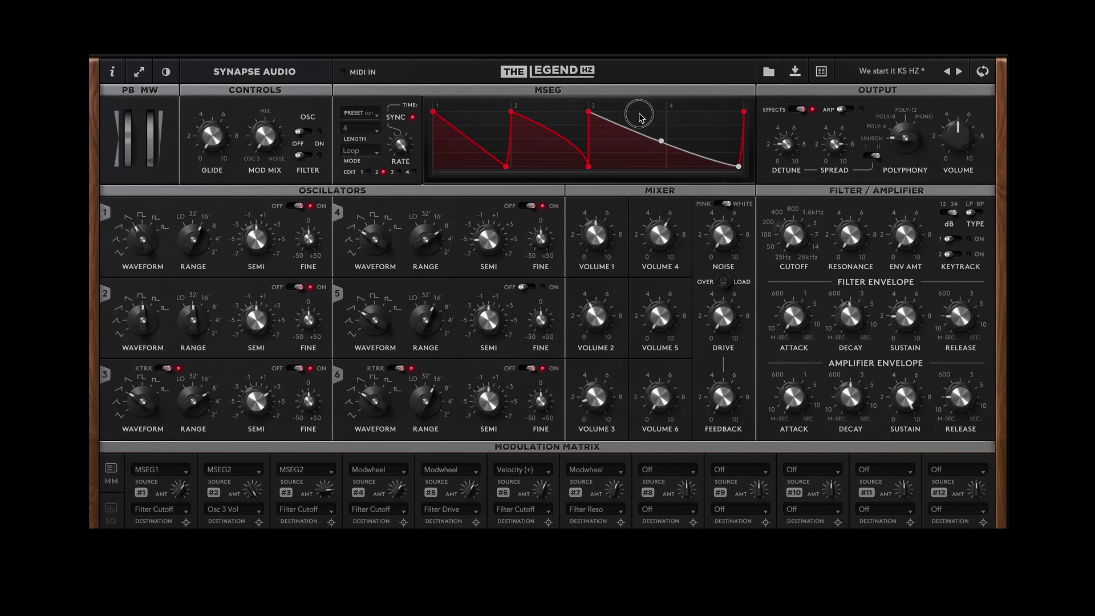
pyautogui.moveTo(642, 115); pyautogui.dragTo(637, 154)
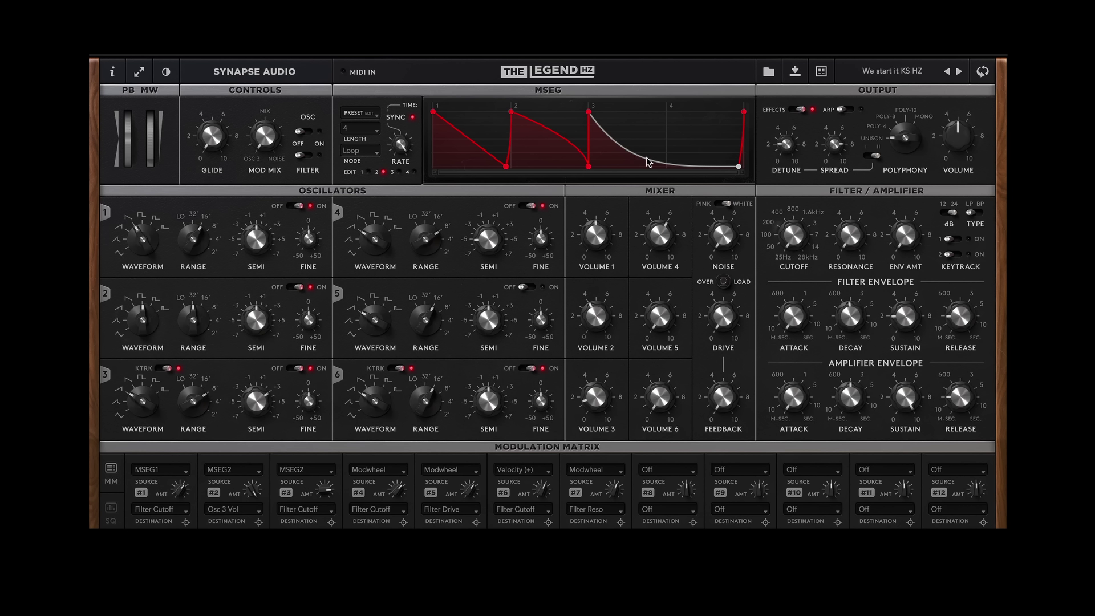
# Add two breakpoints at maximum level to MSEG 2's final falling segment, at about beats 3.5 and 4.
pyautogui.click(648, 161)
pyautogui.moveTo(648, 161); pyautogui.dragTo(631, 111)
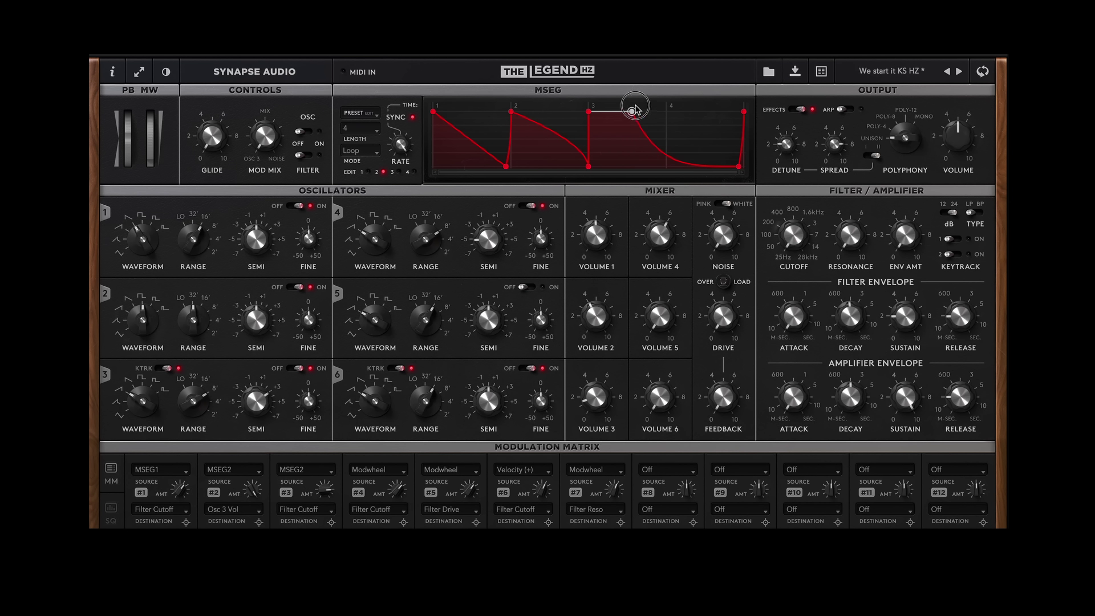
pyautogui.click(671, 154)
pyautogui.moveTo(671, 154); pyautogui.dragTo(671, 111)
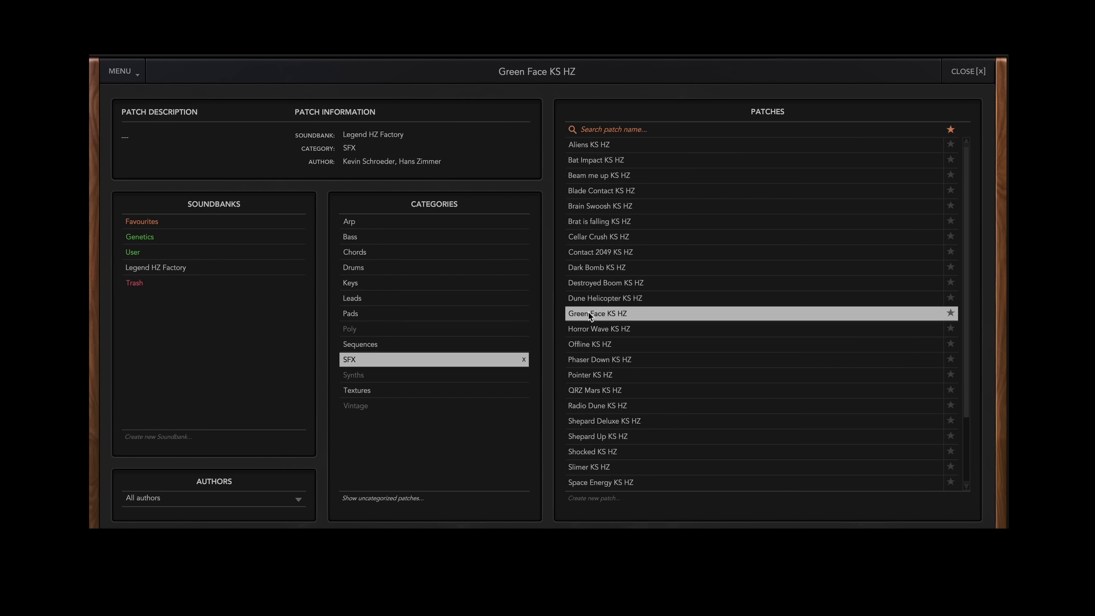
# Load the SFX patch Green Face KS HZ and compare its MSEG 1 and MSEG 2 envelopes.
pyautogui.click(967, 72)
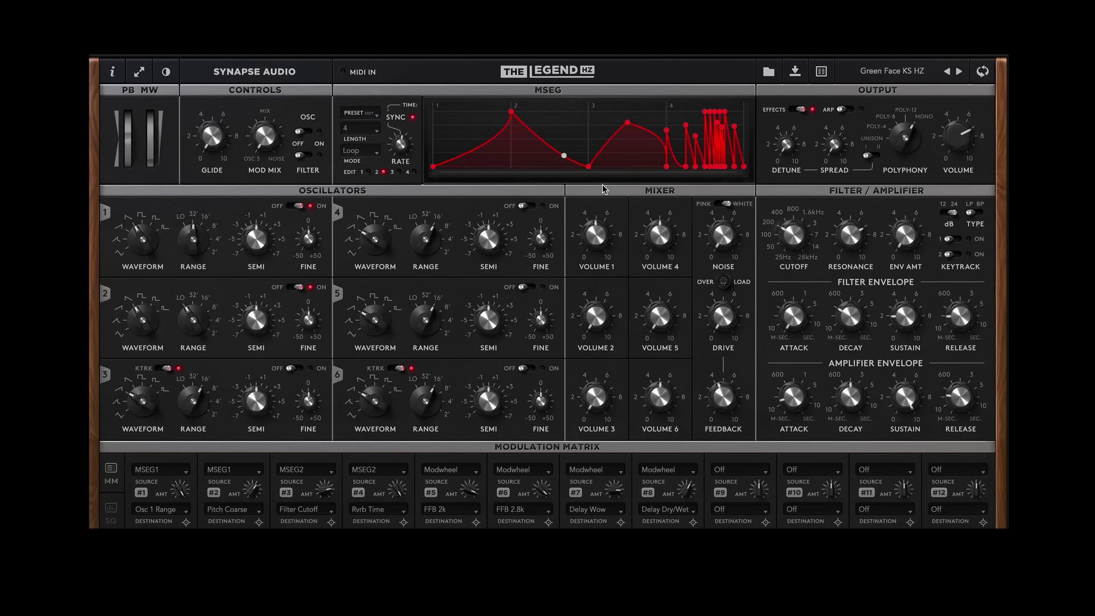
pyautogui.click(368, 172)
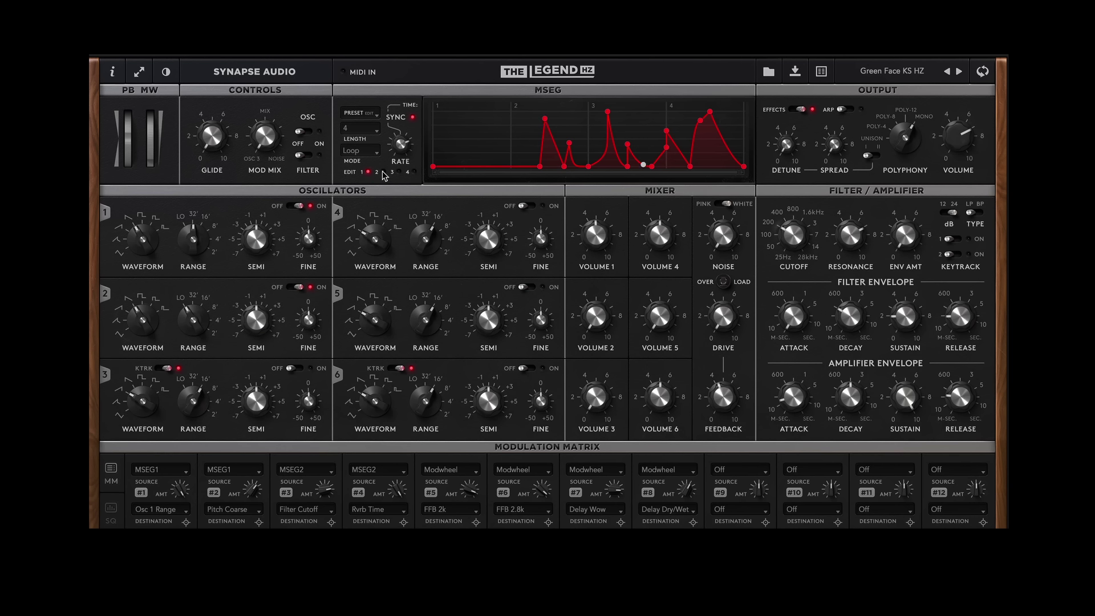
pyautogui.click(383, 172)
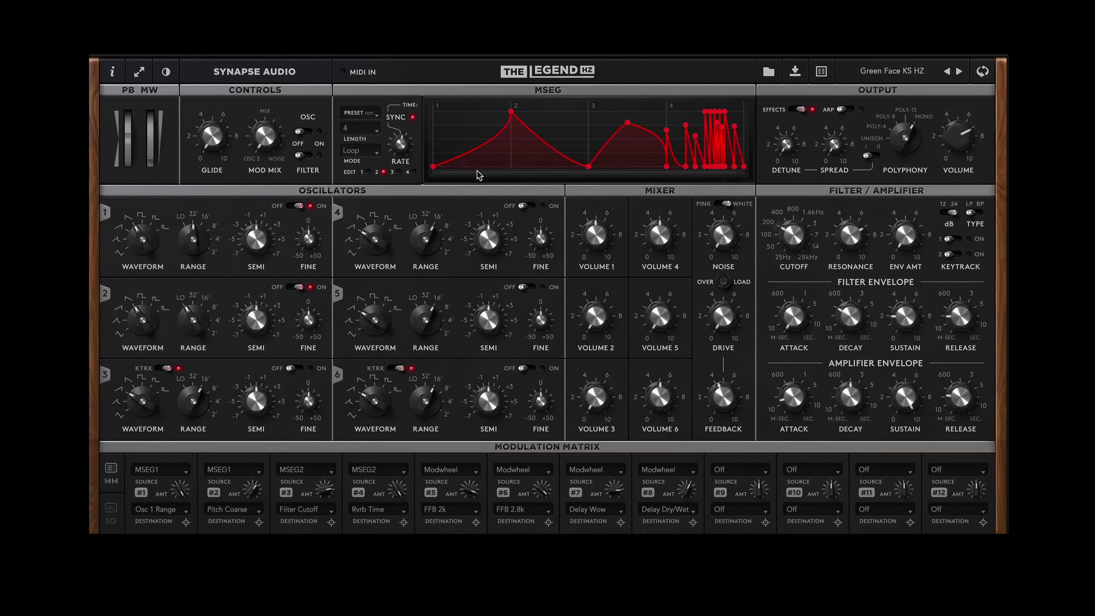
# Lower the MSEG rate and check the MSEG 1 envelope before returning to MSEG 2.
pyautogui.moveTo(403, 148); pyautogui.dragTo(405, 169)
pyautogui.click(369, 172)
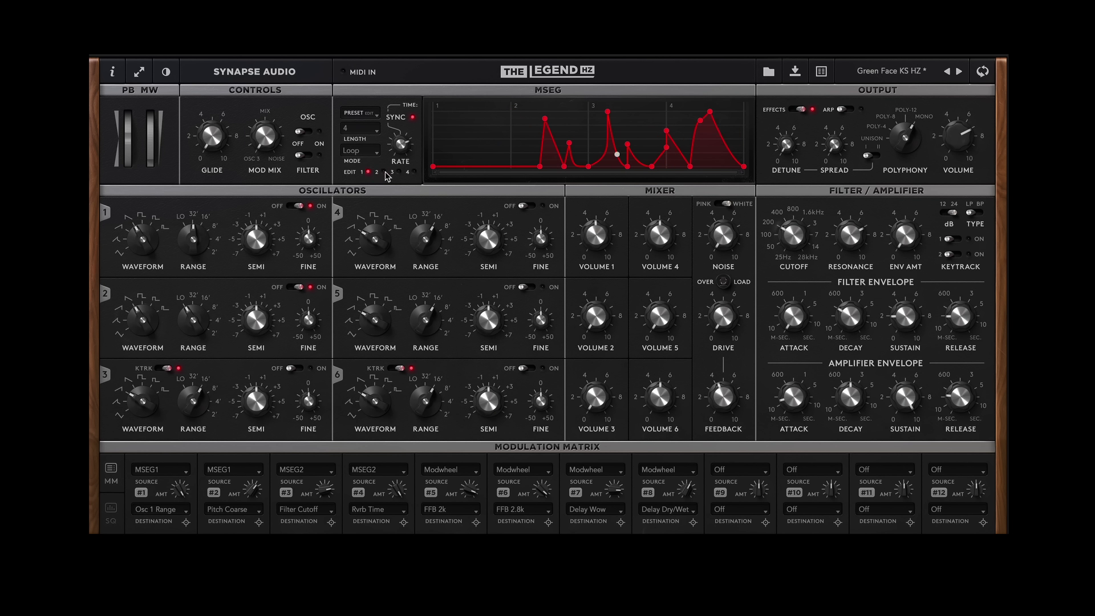
pyautogui.click(384, 172)
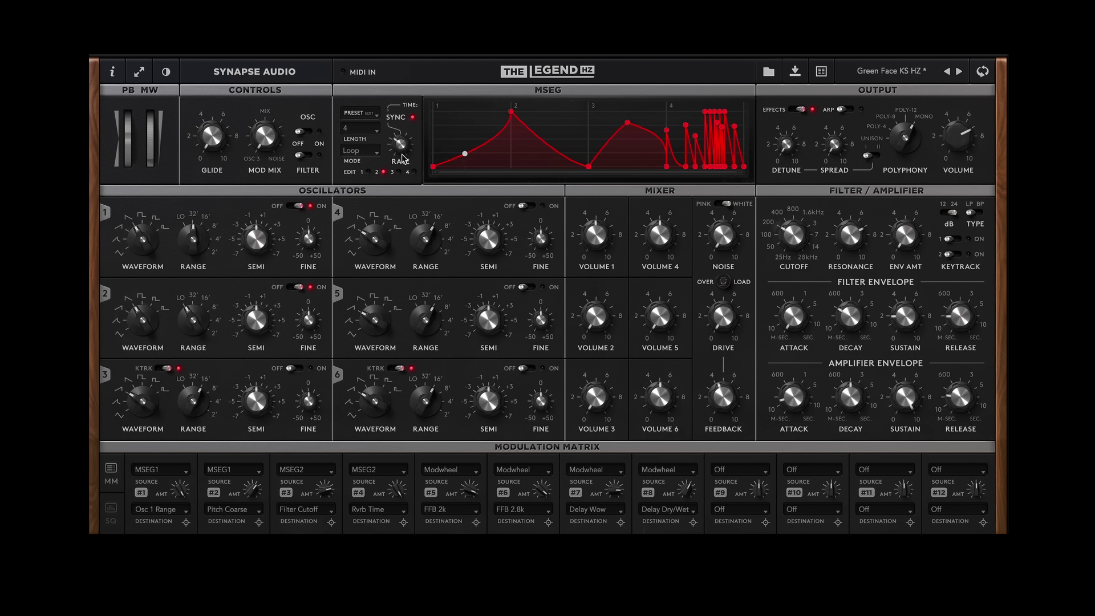
# Turn off tempo sync for MSEG 1 so it runs in seconds, and lower its rate.
pyautogui.click(369, 172)
pyautogui.click(413, 118)
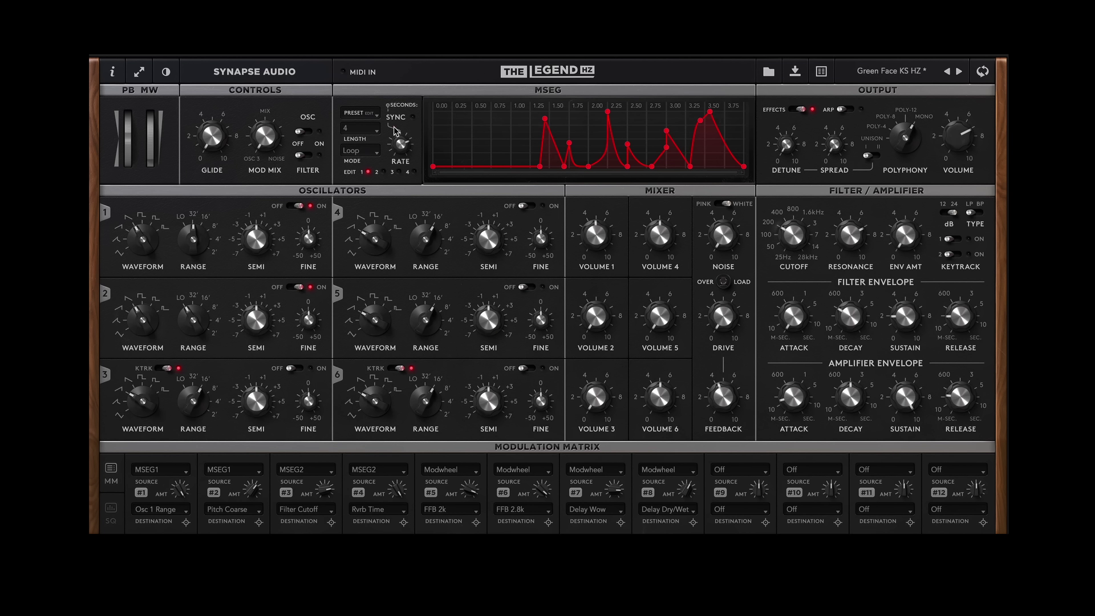
pyautogui.moveTo(404, 154)
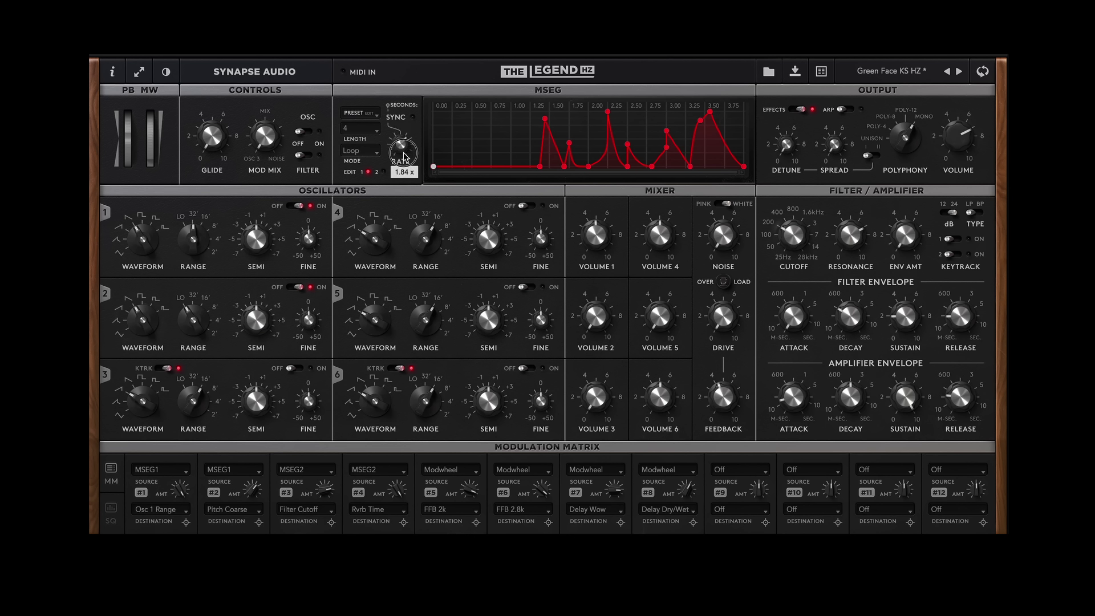
pyautogui.moveTo(405, 158); pyautogui.dragTo(399, 194)
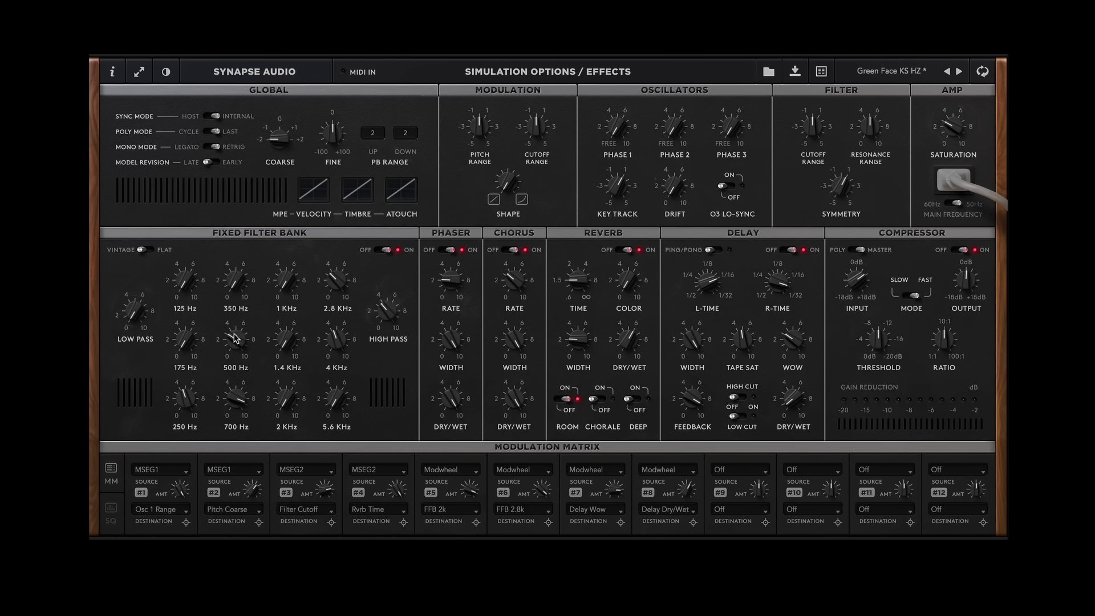
# Load the patch 1976 KS HZ from the Legend HZ Factory soundbank.
pyautogui.click(908, 73)
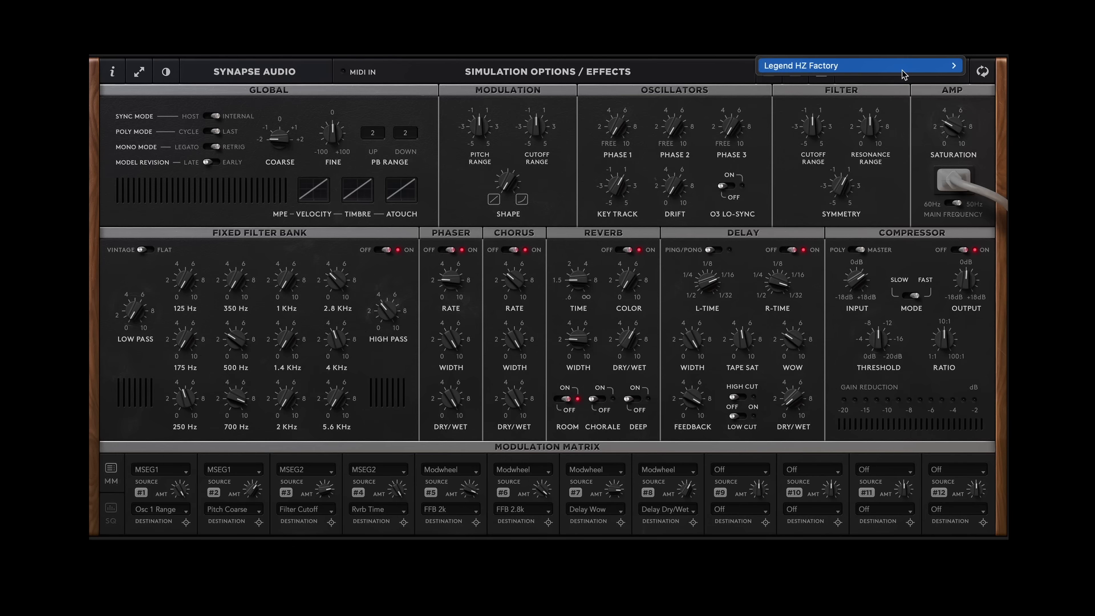
pyautogui.moveTo(907, 66)
pyautogui.click(777, 83)
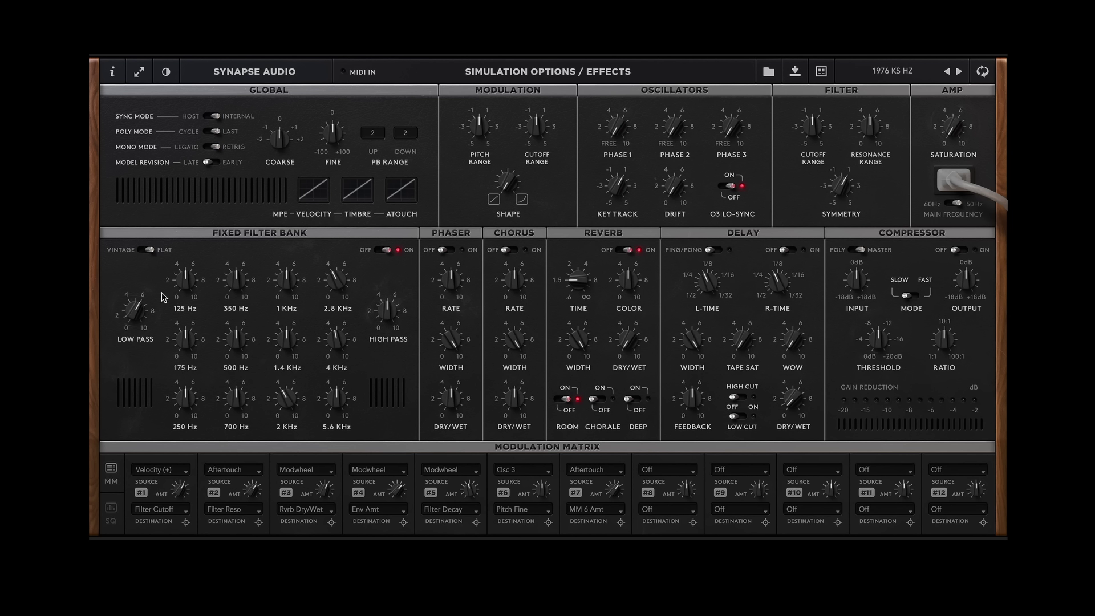
# Set the fixed filter bank to Vintage mode and turn its frequency bands and low pass down to minimum.
pyautogui.moveTo(185, 279); pyautogui.dragTo(237, 269)
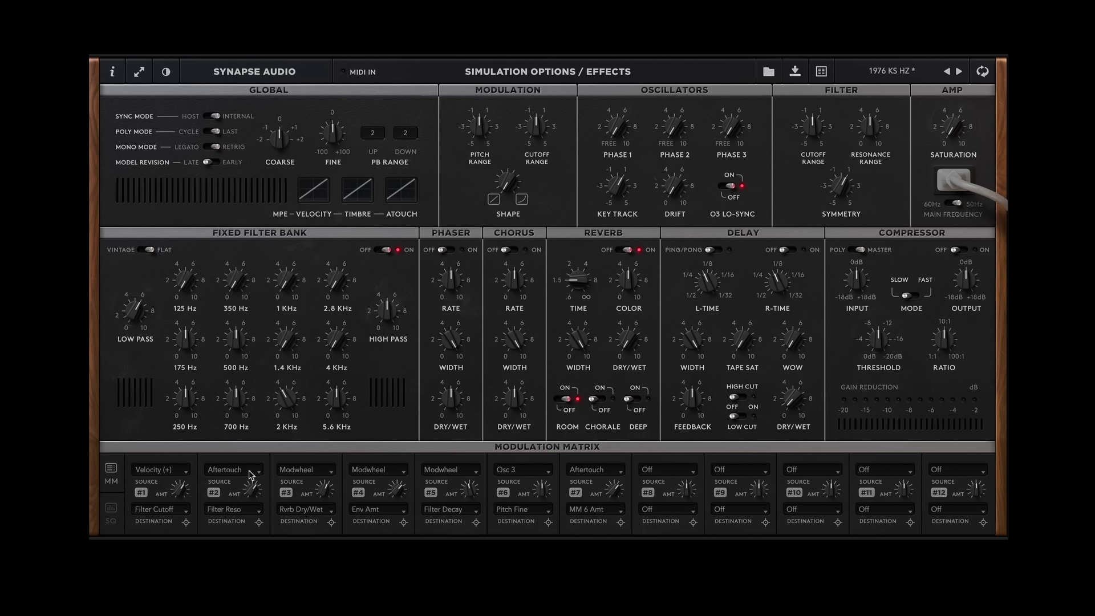
pyautogui.moveTo(232, 337); pyautogui.dragTo(185, 327)
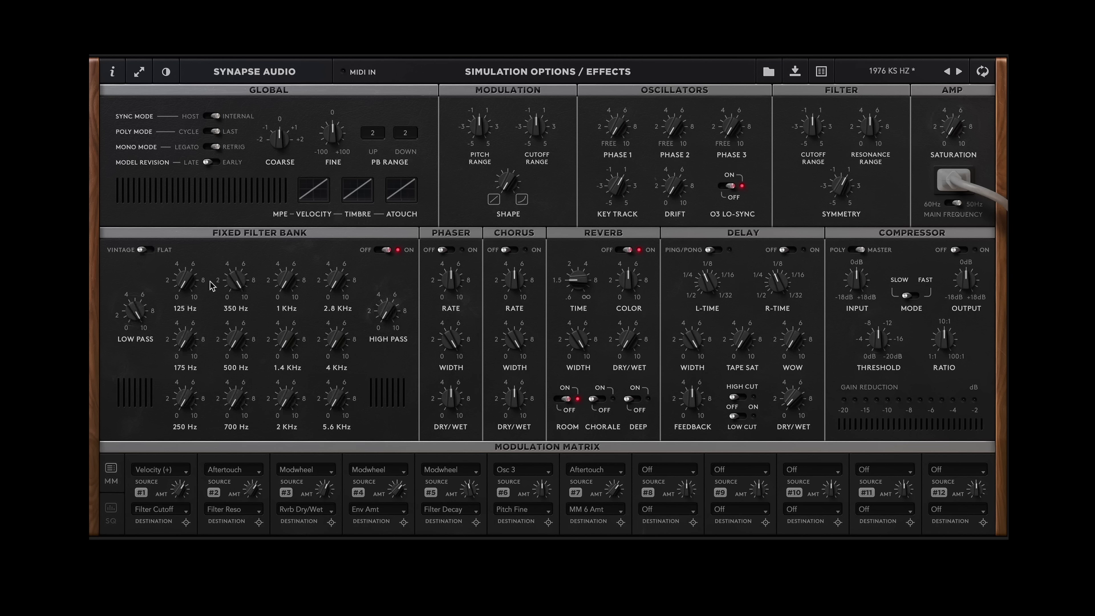
pyautogui.moveTo(233, 270); pyautogui.dragTo(237, 535)
pyautogui.moveTo(131, 304); pyautogui.dragTo(121, 471)
# Raise the 125 Hz, 1 kHz and 2.8 kHz bands of the fixed filter bank and return them to minimum.
pyautogui.moveTo(286, 279); pyautogui.dragTo(289, 170)
pyautogui.moveTo(189, 287); pyautogui.dragTo(177, 177)
pyautogui.moveTo(340, 281); pyautogui.dragTo(342, 123)
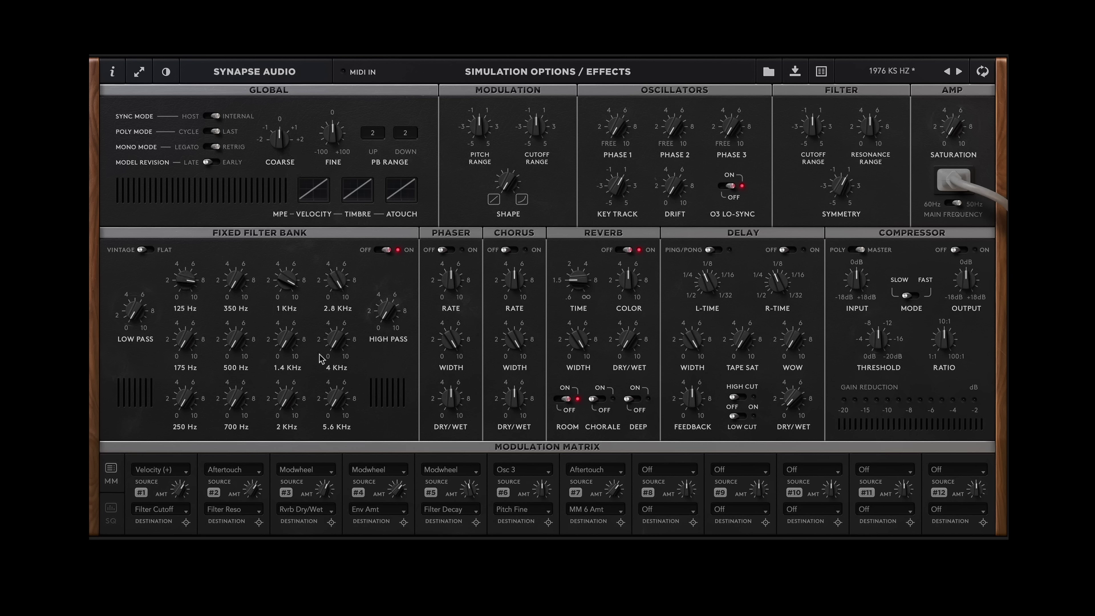
pyautogui.moveTo(335, 408); pyautogui.dragTo(333, 365)
pyautogui.moveTo(338, 283); pyautogui.dragTo(327, 414)
pyautogui.click(187, 279)
# Raise the 175 Hz, 500 Hz and 1.4 kHz bands of the fixed filter bank, keeping 4 kHz at minimum.
pyautogui.moveTo(234, 349)
pyautogui.moveTo(231, 346); pyautogui.dragTo(184, 250)
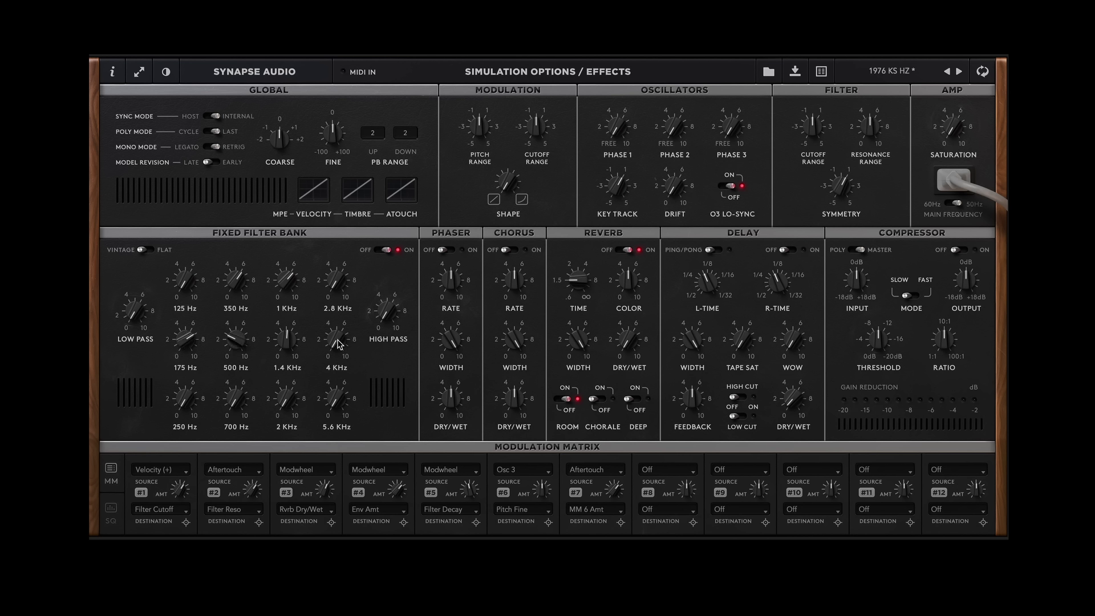
pyautogui.moveTo(338, 344); pyautogui.dragTo(283, 376)
# Set the source of modulation slot 3 to the LFO option Osc 3.
pyautogui.click(335, 476)
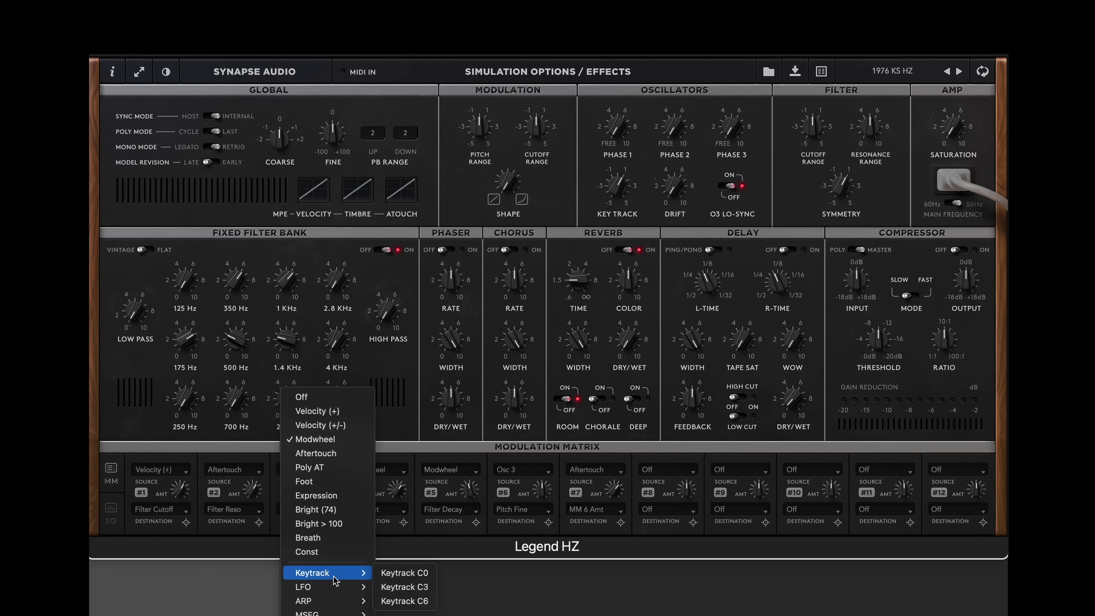
pyautogui.moveTo(341, 589)
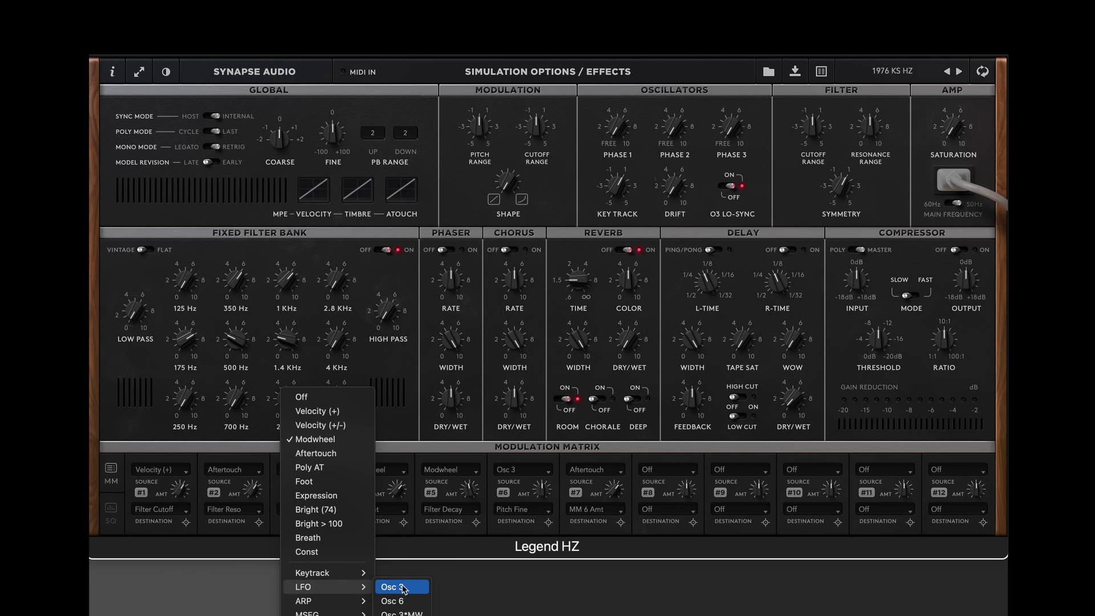
pyautogui.click(403, 588)
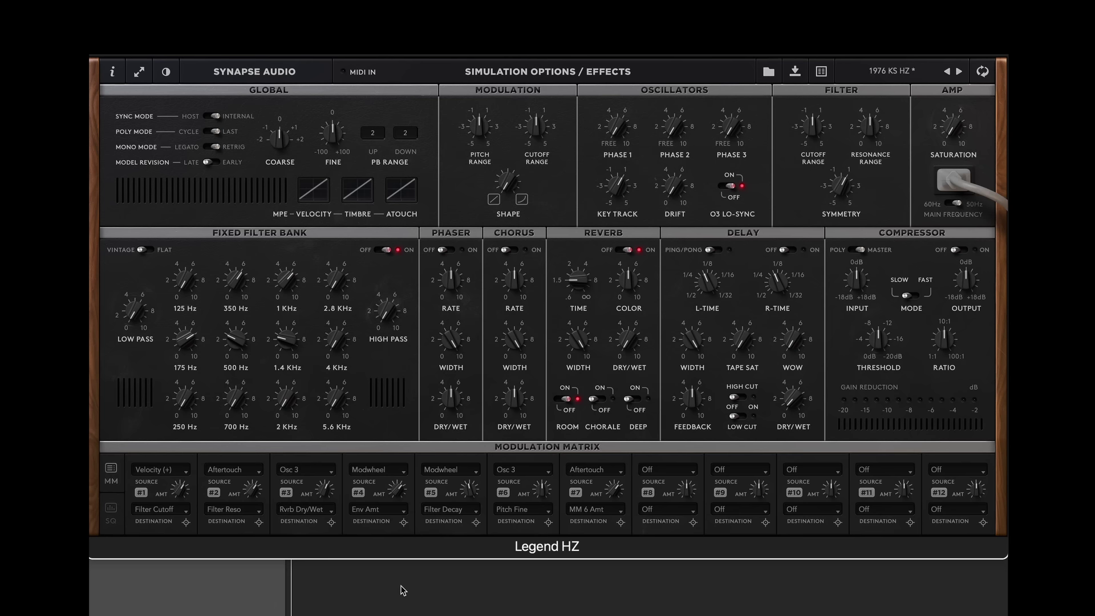
# Route modulation slot 3 to the fixed filter bank's 1.4 kHz band (FFB 1.4k) and raise the modulation amount.
pyautogui.click(331, 513)
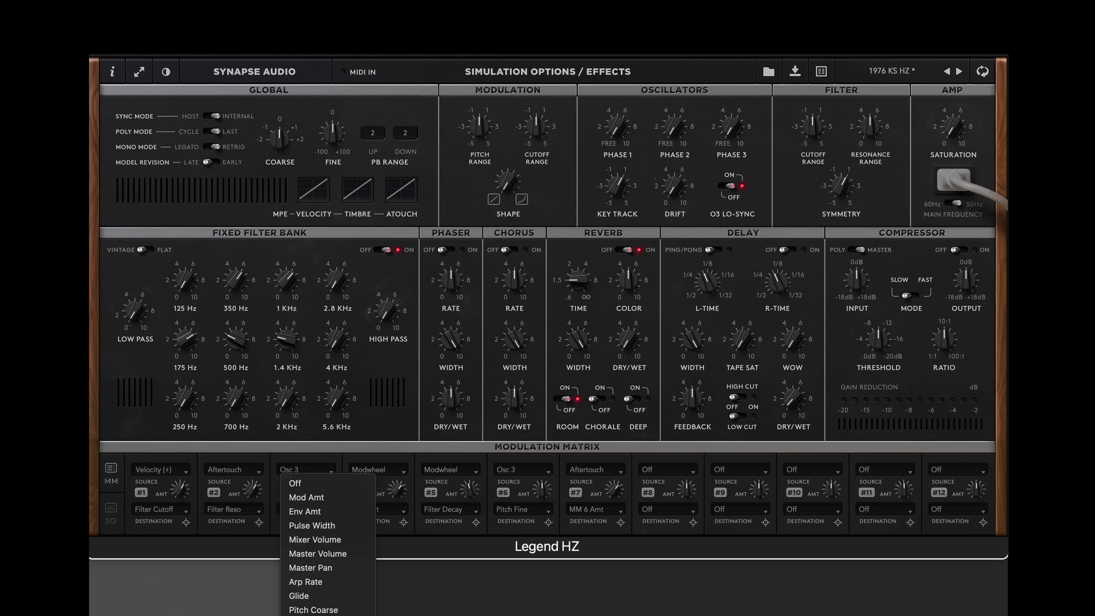
pyautogui.moveTo(342, 608)
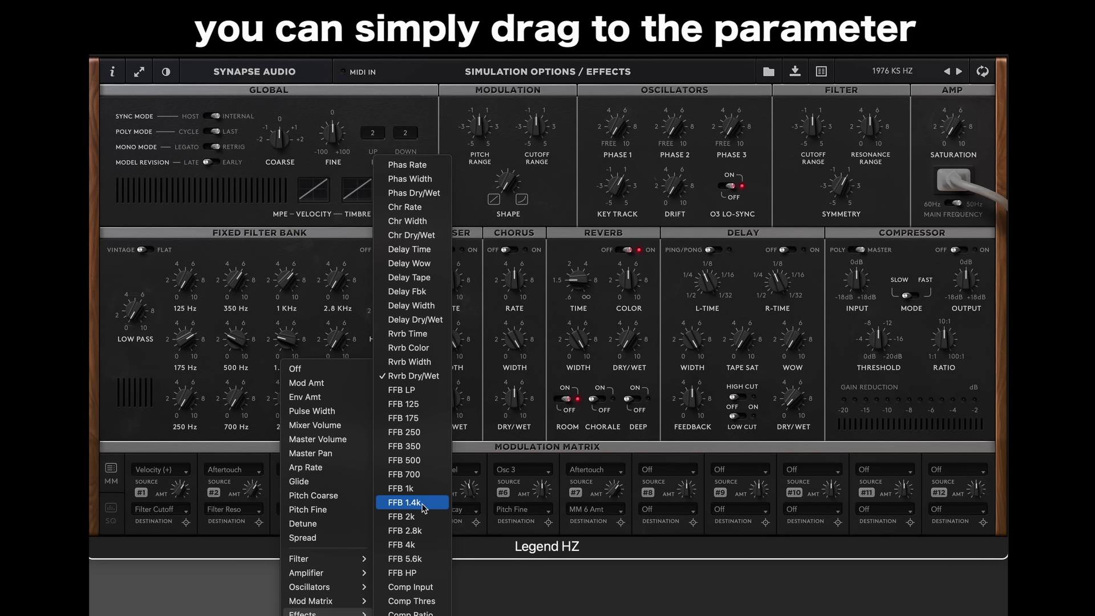
pyautogui.click(423, 504)
pyautogui.moveTo(276, 344)
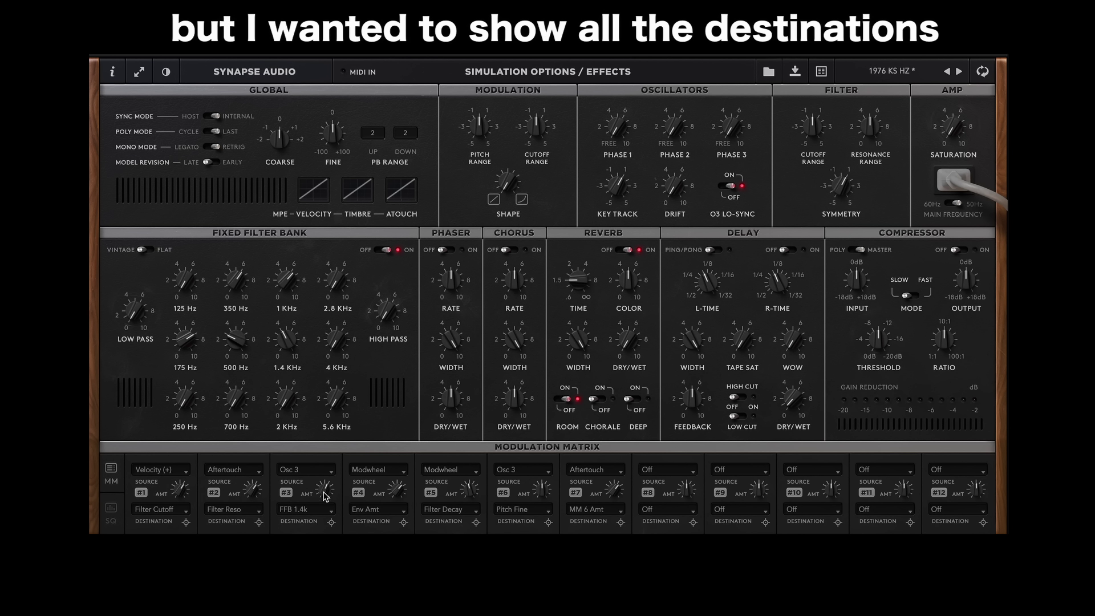
pyautogui.moveTo(325, 496); pyautogui.dragTo(323, 442)
# Adjust oscillator 3's semitone tuning on the front panel and return to the simulation options and effects page.
pyautogui.click(982, 70)
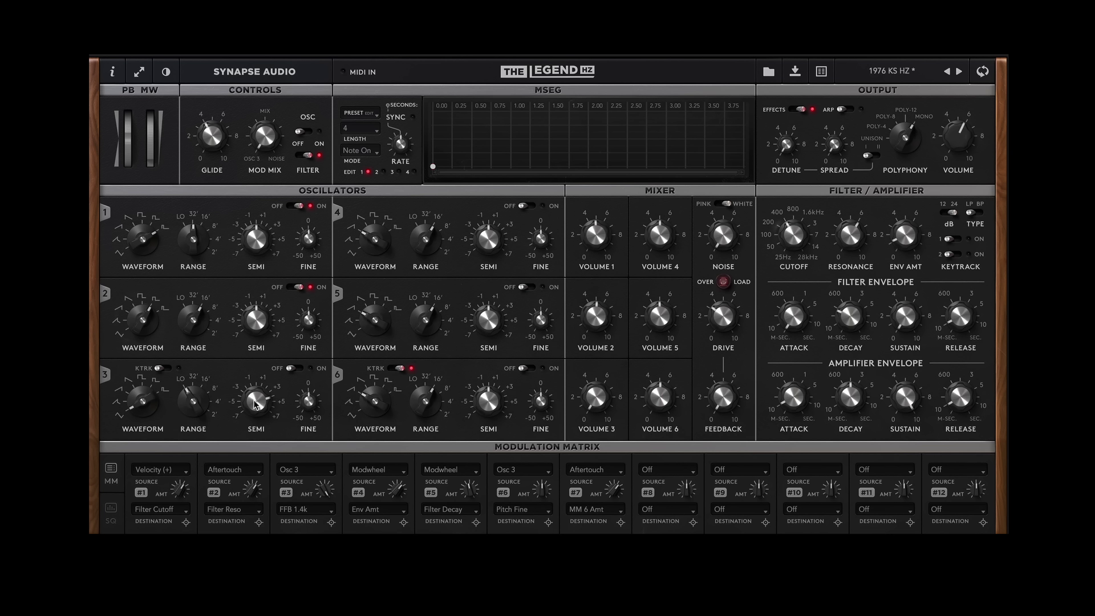
pyautogui.moveTo(255, 405)
pyautogui.mouseDown()
pyautogui.moveTo(255, 433)
pyautogui.moveTo(254, 379)
pyautogui.moveTo(254, 442)
pyautogui.moveTo(246, 405)
pyautogui.mouseUp()
pyautogui.click(982, 71)
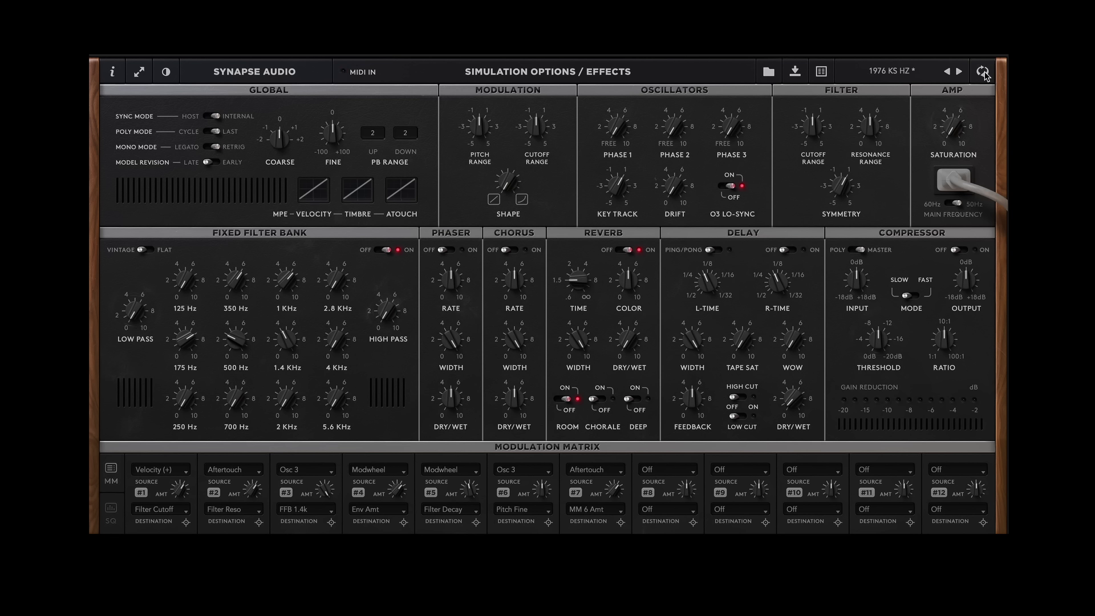
# Toggle O3 Lo-Sync off and back on, and adjust oscillator 3's semitone tuning on the front panel.
pyautogui.click(728, 187)
pyautogui.click(729, 188)
pyautogui.click(982, 71)
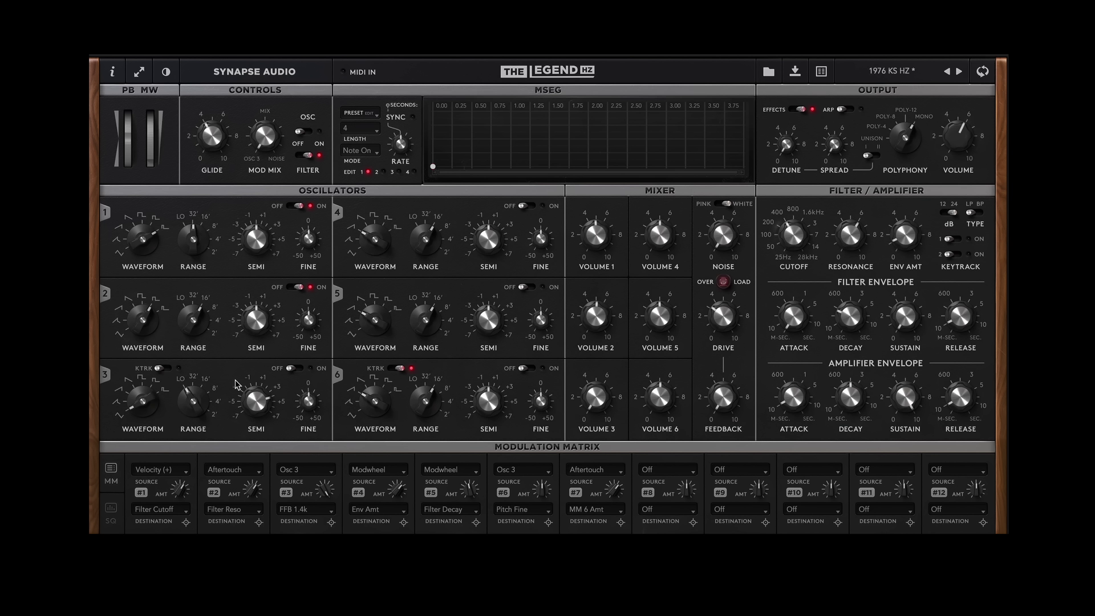
pyautogui.moveTo(251, 396); pyautogui.dragTo(249, 439)
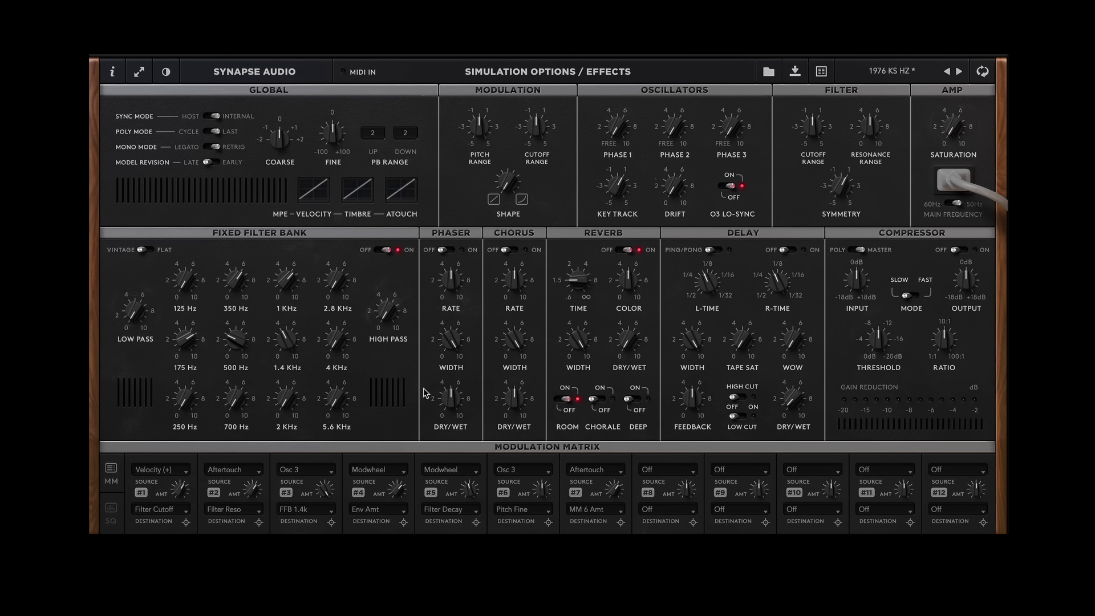
# Route modulation slot 4 from Osc 3 to the phaser width (Phas Width), with the phaser switched on, and return to the front panel.
pyautogui.click(393, 469)
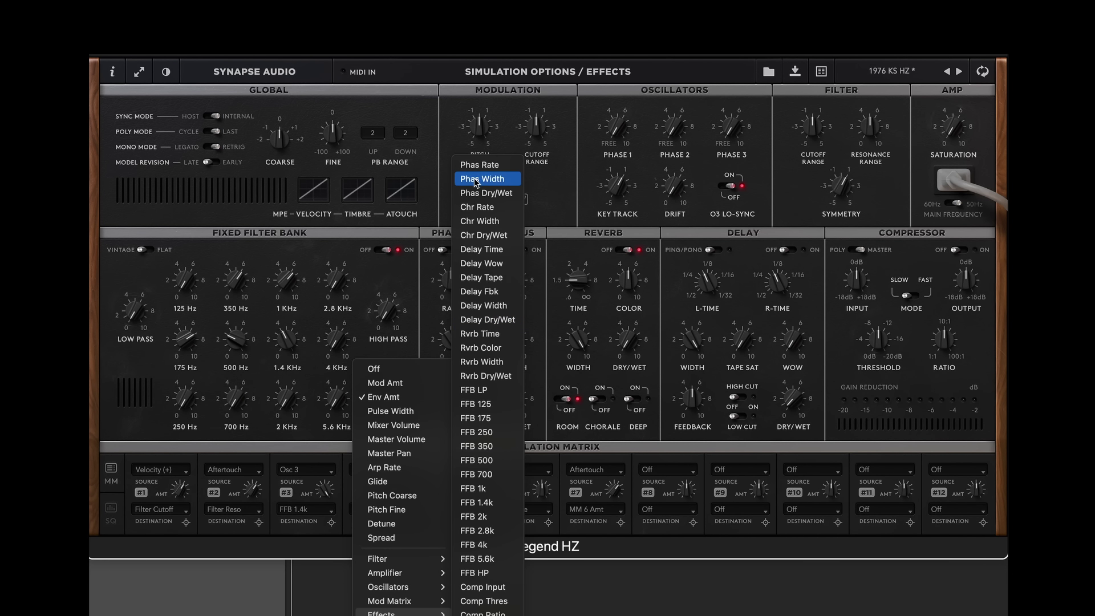
pyautogui.click(476, 179)
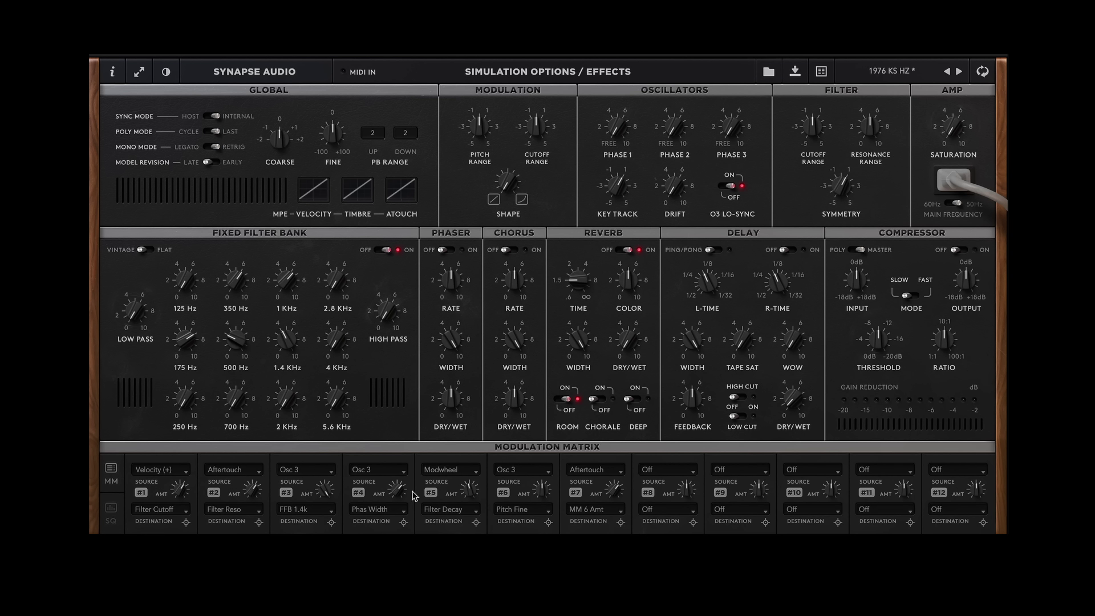
pyautogui.click(447, 250)
pyautogui.click(286, 493)
pyautogui.click(983, 71)
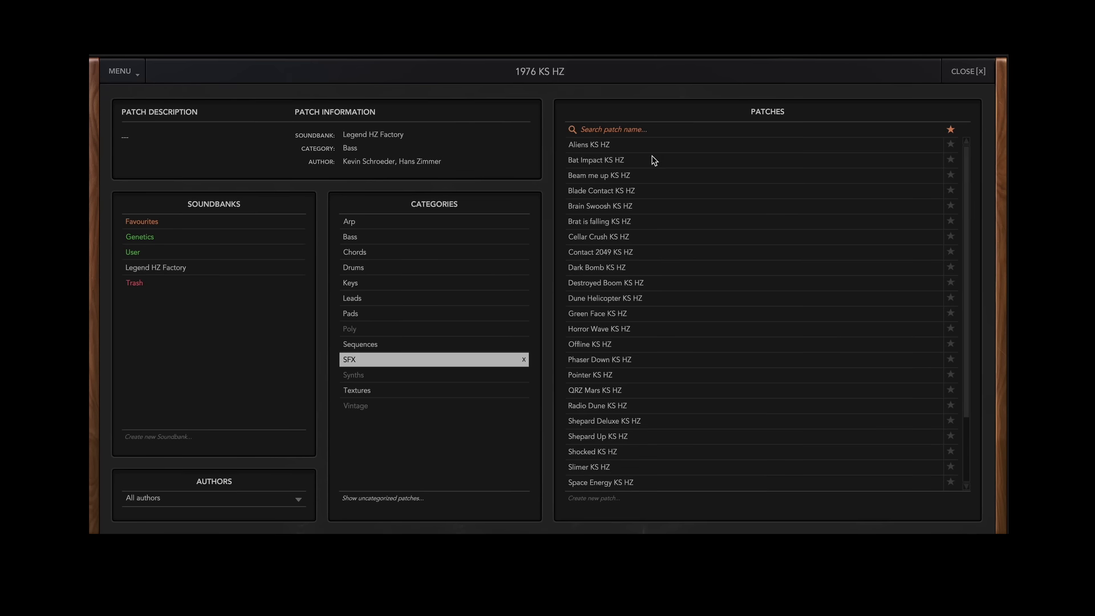
# Load the SFX patch Bat Impact KS HZ and advance through the following patches to Destroyed Boom KS HZ.
pyautogui.click(654, 160)
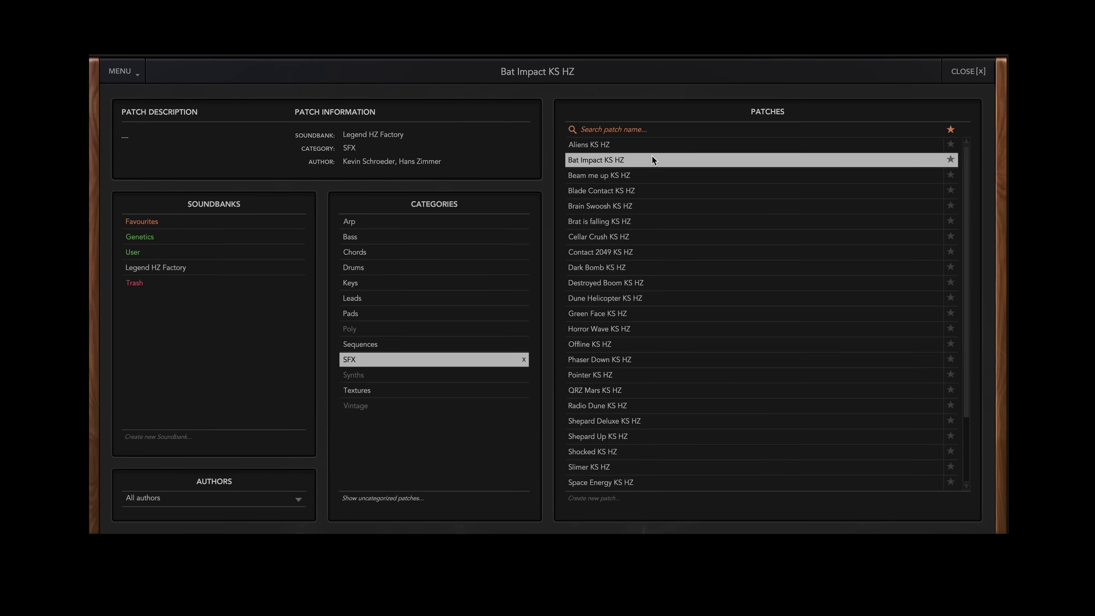
pyautogui.click(965, 71)
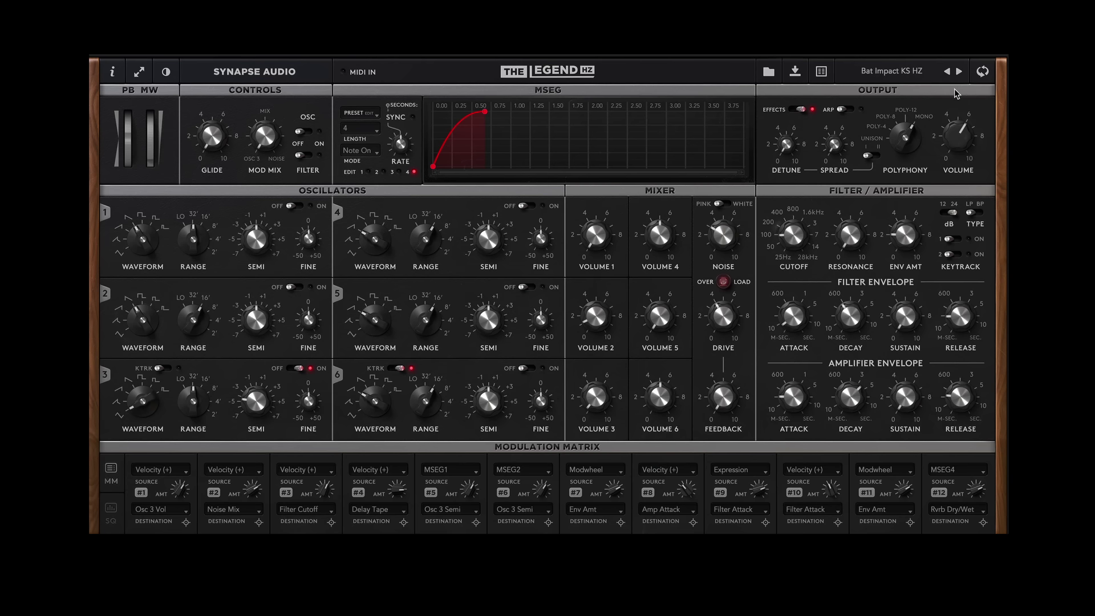
pyautogui.click(959, 72)
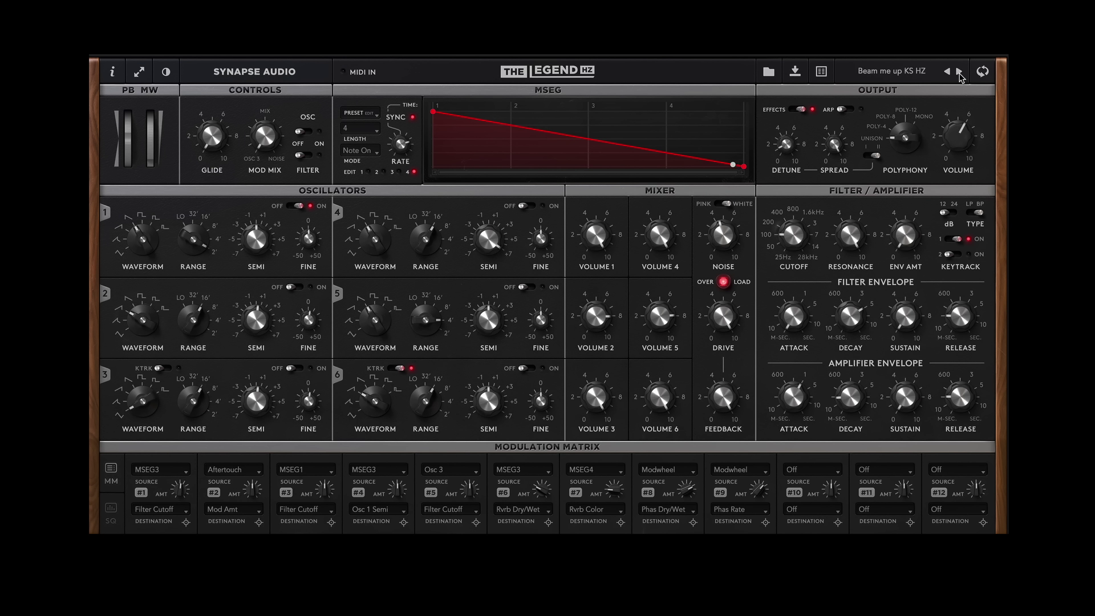
pyautogui.click(960, 71)
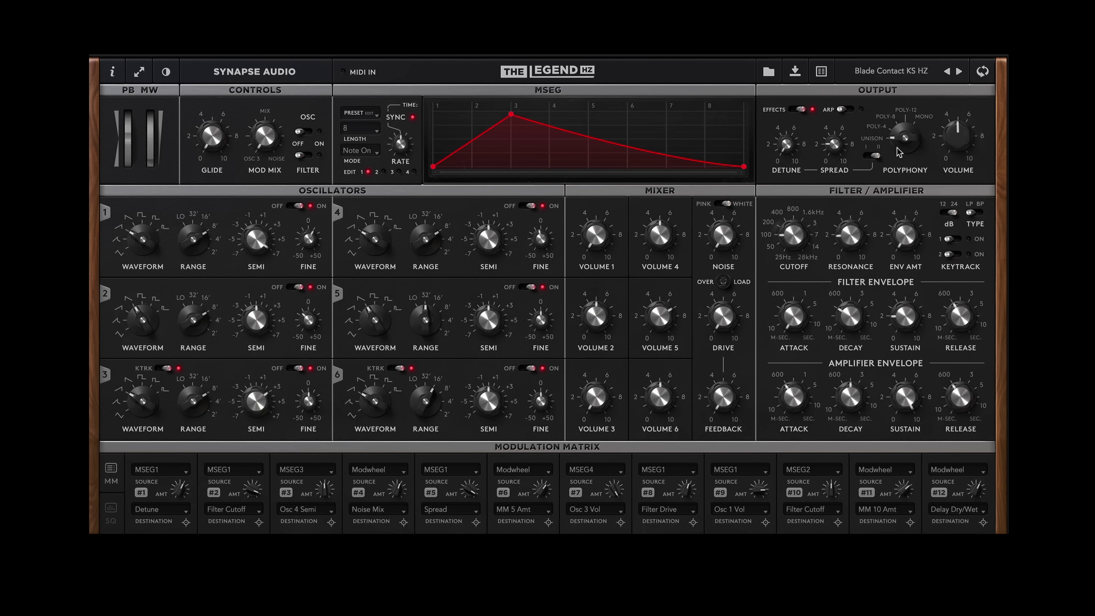
pyautogui.click(958, 72)
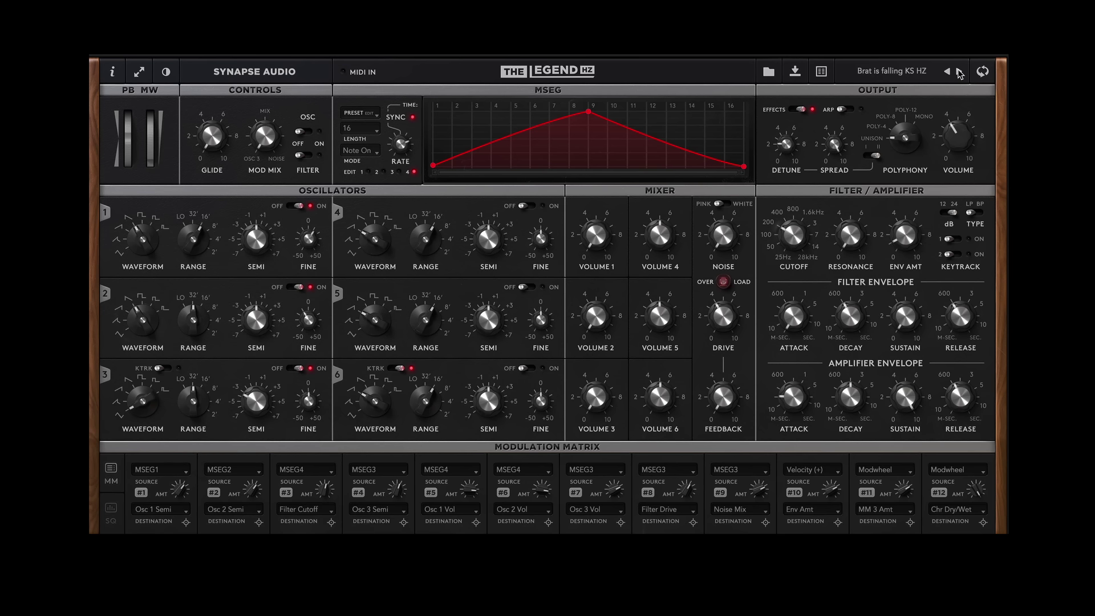
pyautogui.click(960, 72)
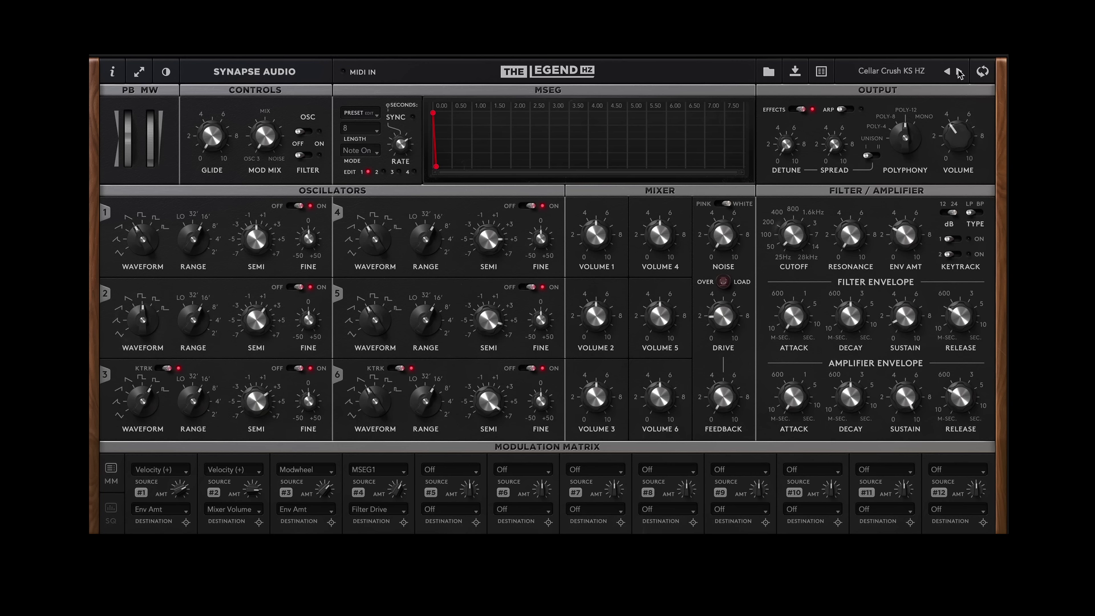
pyautogui.click(960, 71)
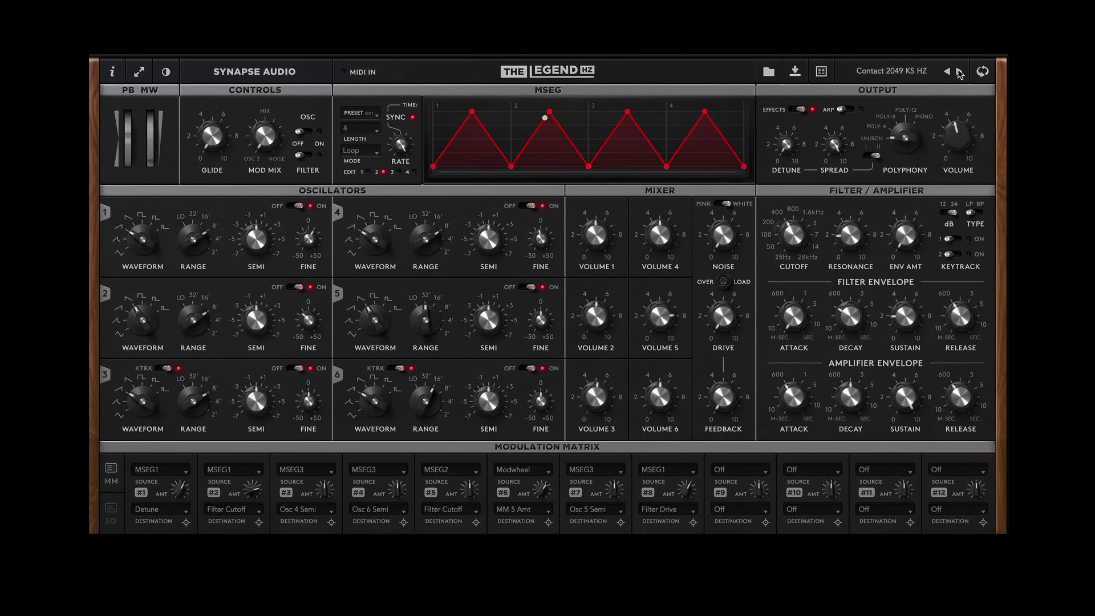
pyautogui.click(960, 71)
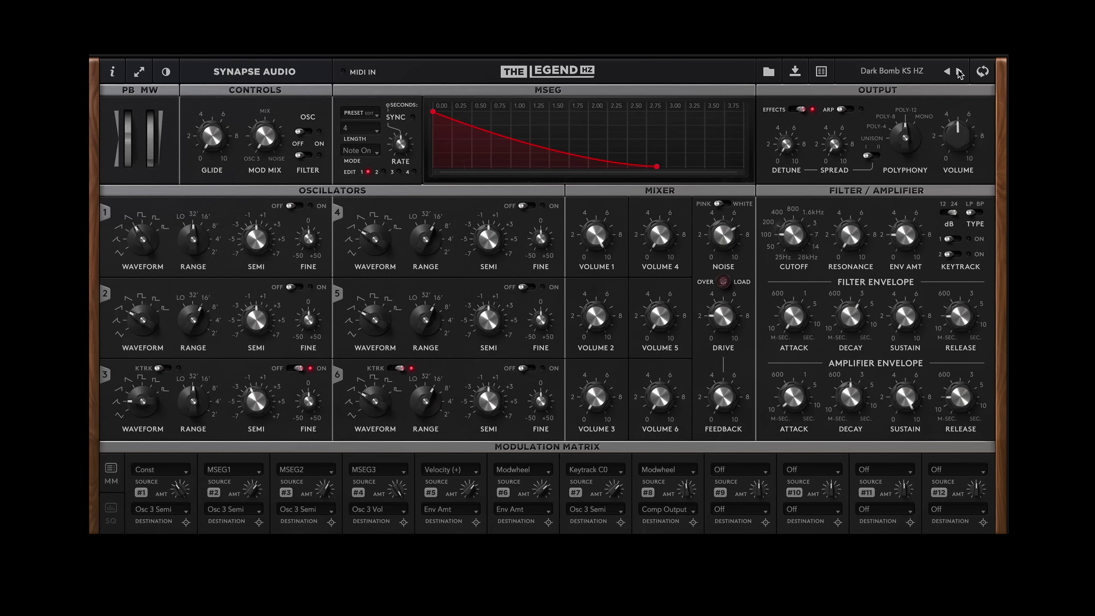
pyautogui.click(960, 72)
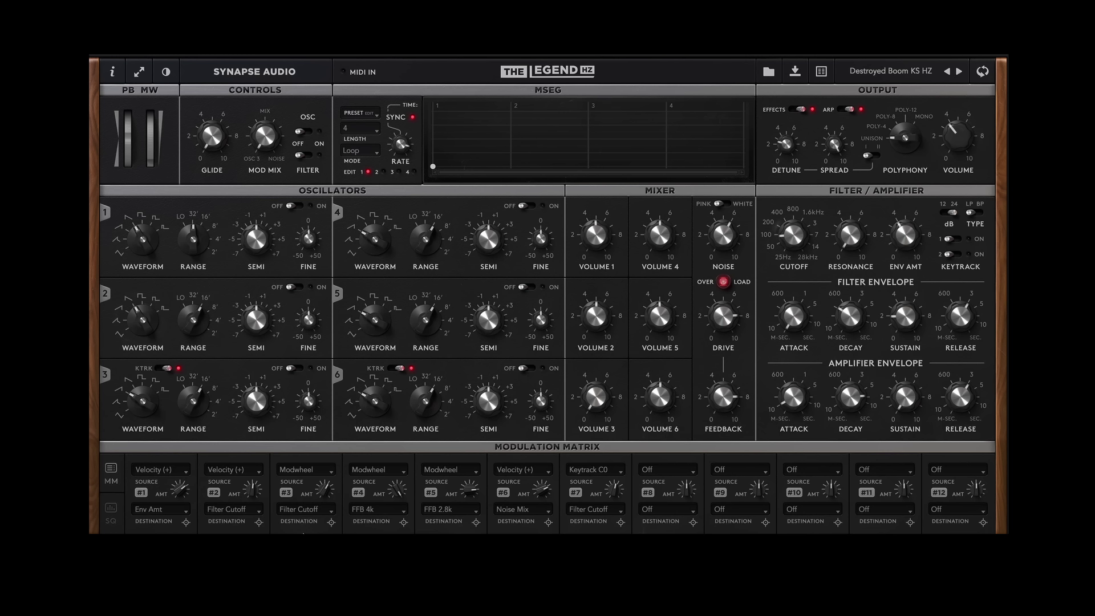
# Show the arpeggiator/sequencer and set the Param 1 values of steps 2, 3 and 4 to +32, +52 and +68.
pyautogui.click(112, 512)
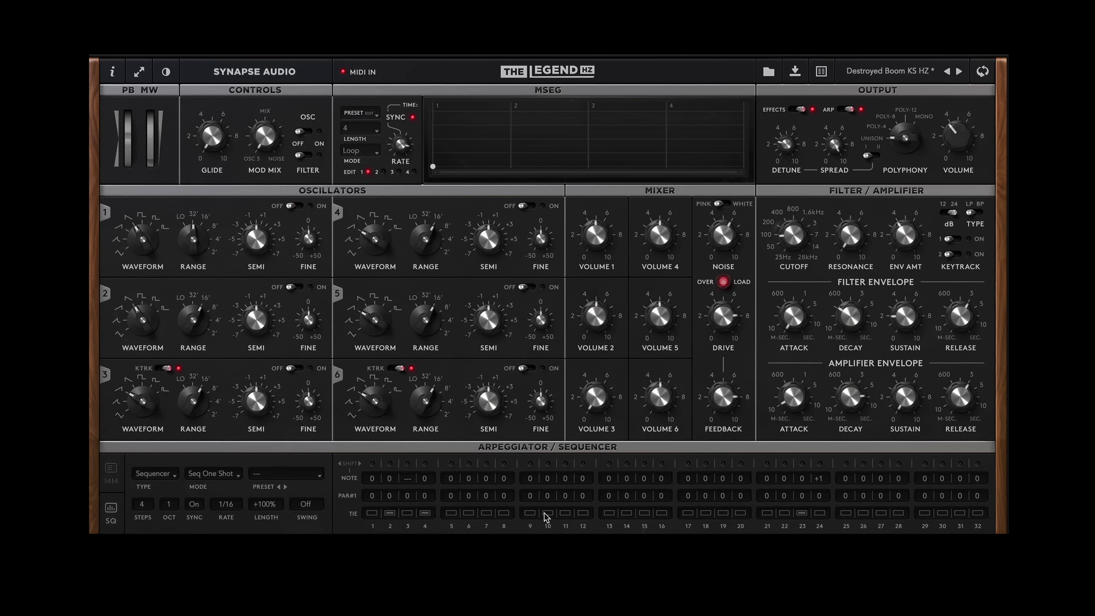
pyautogui.click(425, 495)
pyautogui.moveTo(426, 500); pyautogui.dragTo(426, 455)
pyautogui.moveTo(407, 496)
pyautogui.mouseDown()
pyautogui.moveTo(406, 472)
pyautogui.moveTo(390, 484)
pyautogui.mouseUp()
# Set the sequencer's Param 2 value to +64 on step 2 and -64 on step 4.
pyautogui.click(347, 495)
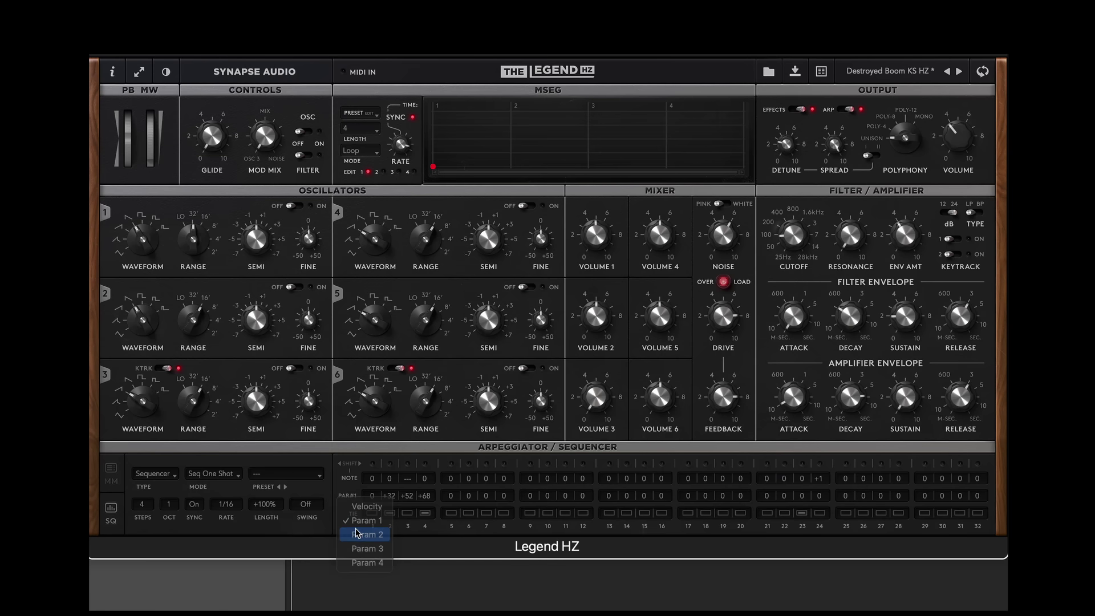
pyautogui.click(359, 535)
pyautogui.moveTo(390, 495); pyautogui.dragTo(388, 453)
pyautogui.moveTo(425, 496); pyautogui.dragTo(426, 542)
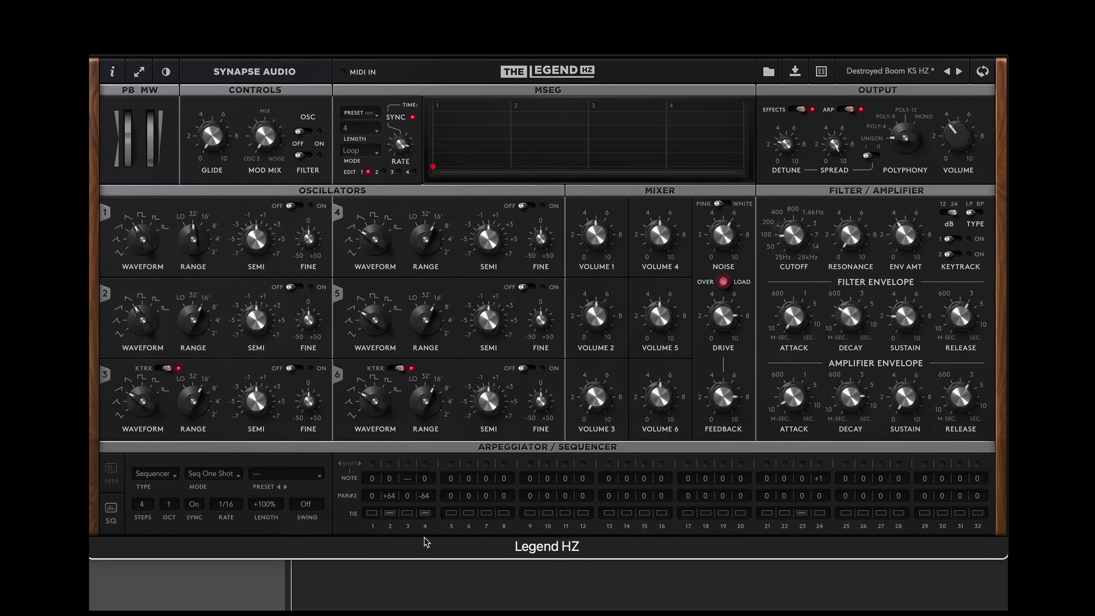
# Raise the sequencer's Param 3 values on step 2 and on step 4 to +98, and switch the parameter row back to Param 1.
pyautogui.click(348, 495)
pyautogui.click(360, 549)
pyautogui.moveTo(388, 500); pyautogui.dragTo(383, 456)
pyautogui.moveTo(420, 501); pyautogui.dragTo(440, 435)
pyautogui.click(349, 496)
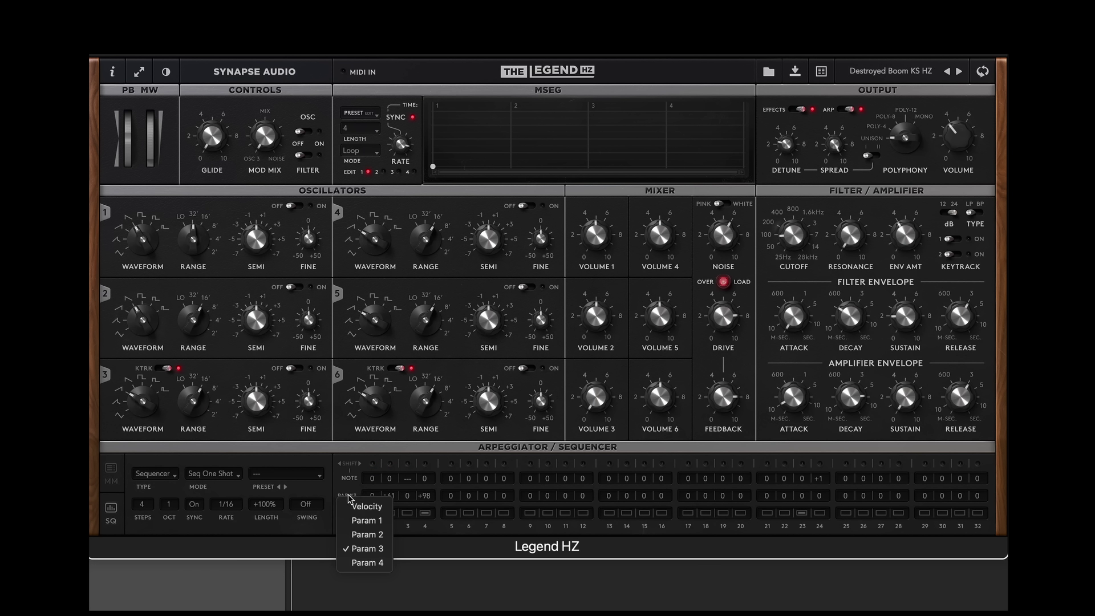
pyautogui.click(353, 521)
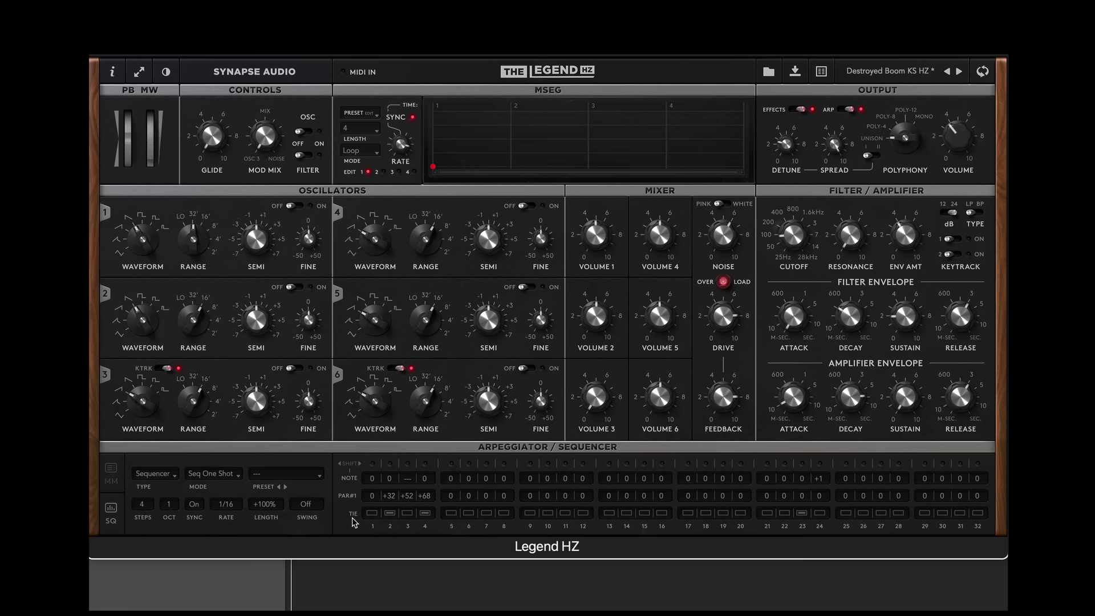
# Route Arp Param 1 to the filter cutoff in modulation slot 8 and raise the modulation amount.
pyautogui.click(110, 475)
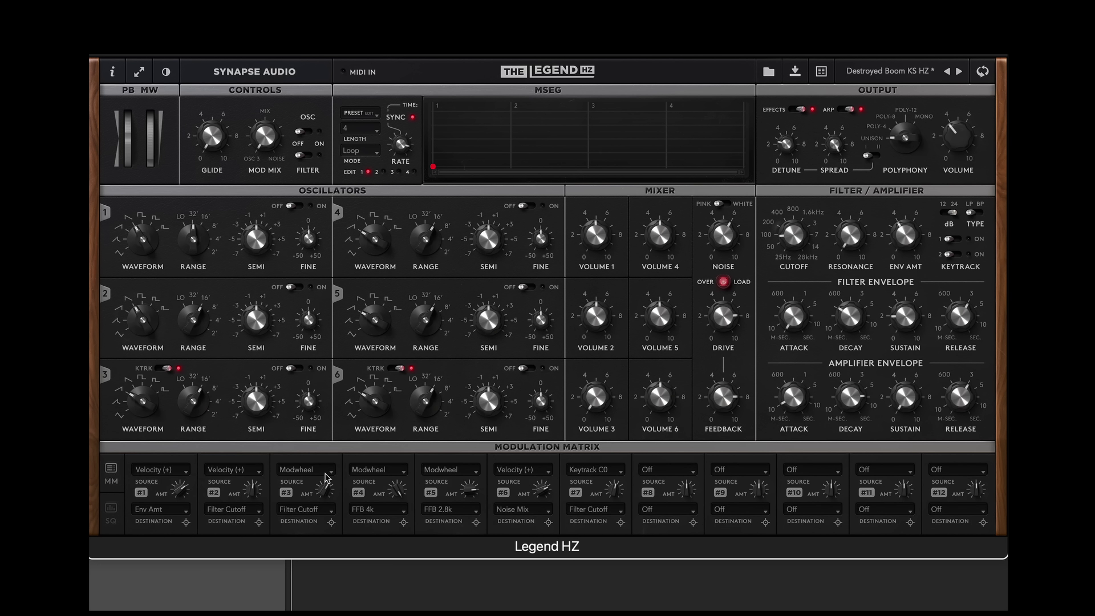
pyautogui.click(683, 473)
pyautogui.moveTo(684, 613)
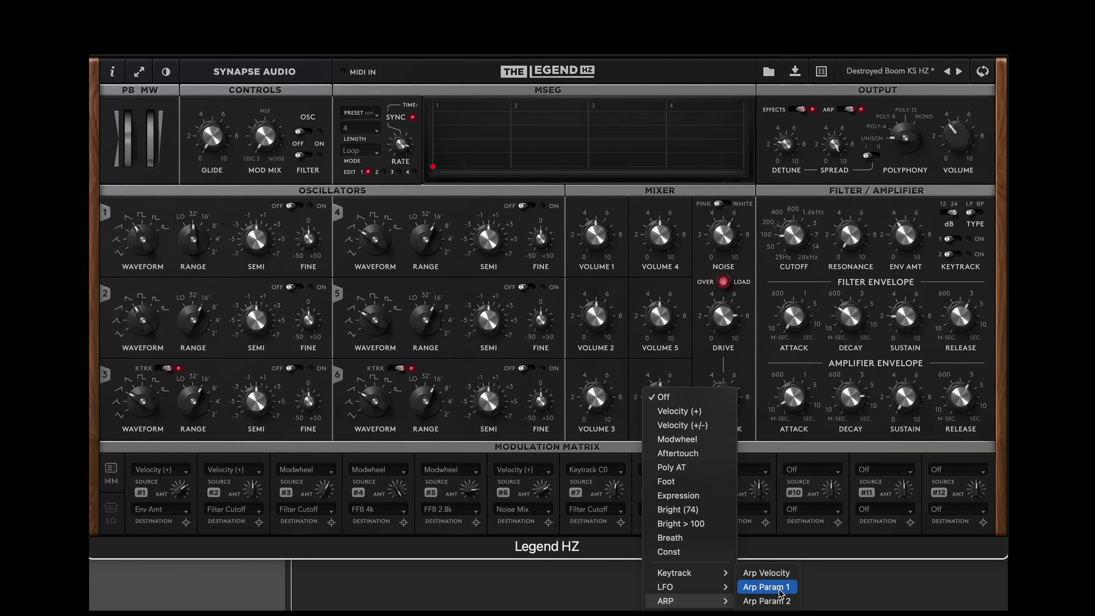
pyautogui.click(781, 593)
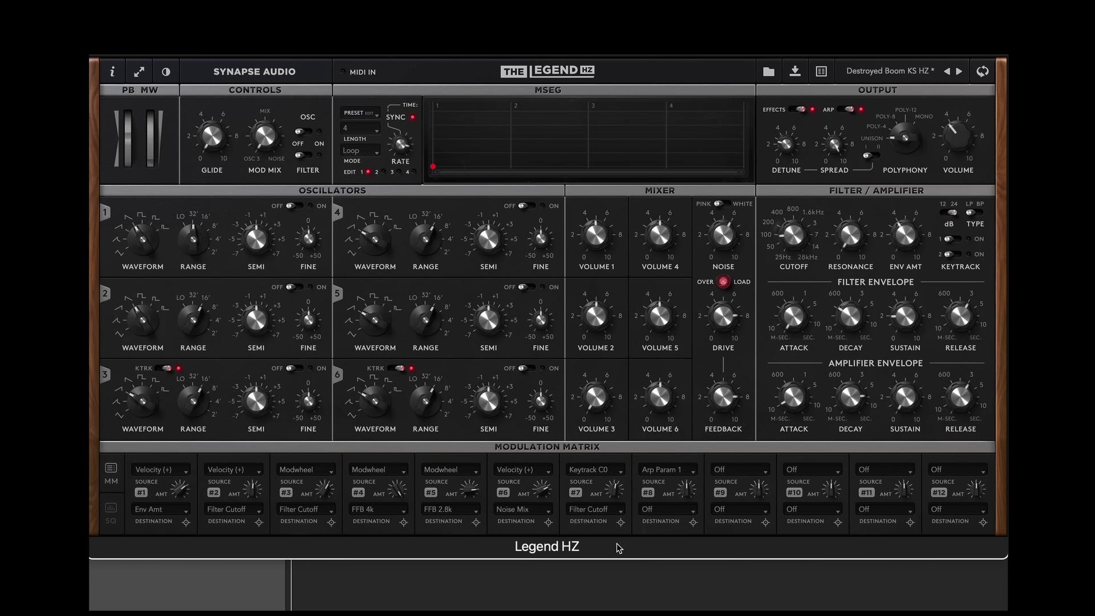
pyautogui.click(692, 521)
pyautogui.click(790, 239)
pyautogui.moveTo(688, 490); pyautogui.dragTo(687, 461)
# Load the patch Dune Helicopter KS HZ and increase its sequencer rate.
pyautogui.click(959, 72)
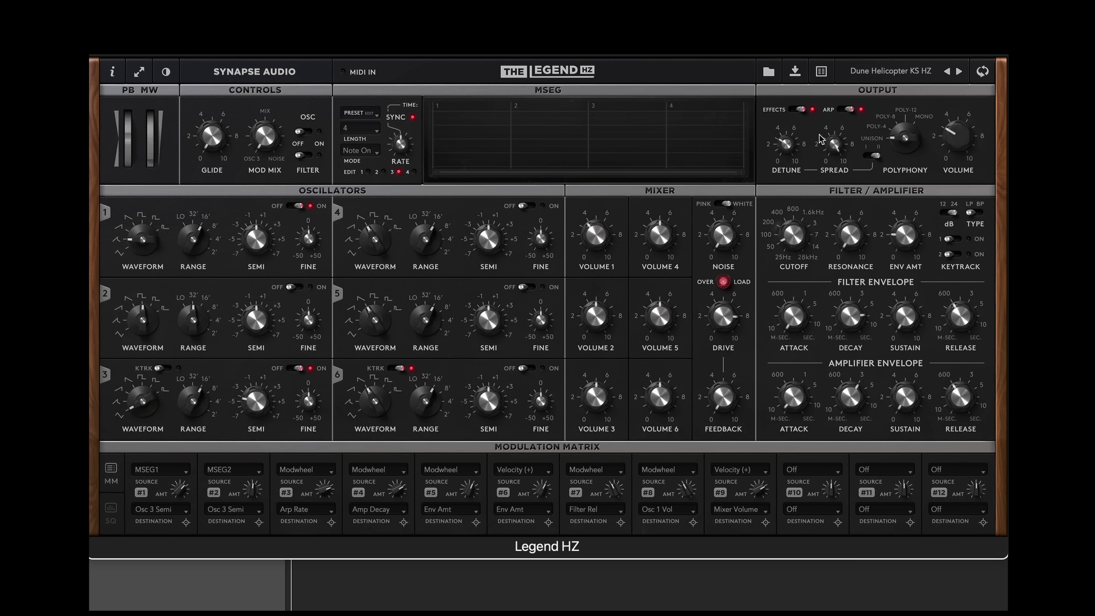
pyautogui.click(111, 514)
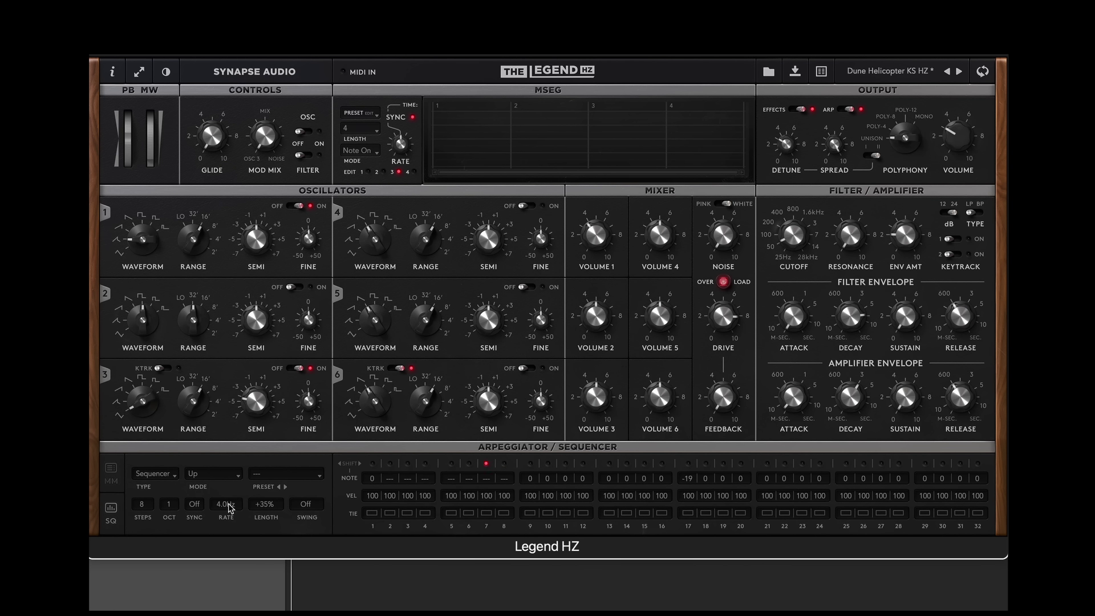
pyautogui.moveTo(227, 506)
pyautogui.mouseDown()
pyautogui.moveTo(222, 431)
pyautogui.moveTo(224, 485)
pyautogui.mouseUp()
# Advance through the SFX patches from Green Face KS HZ to Pointer KS HZ.
pyautogui.click(957, 73)
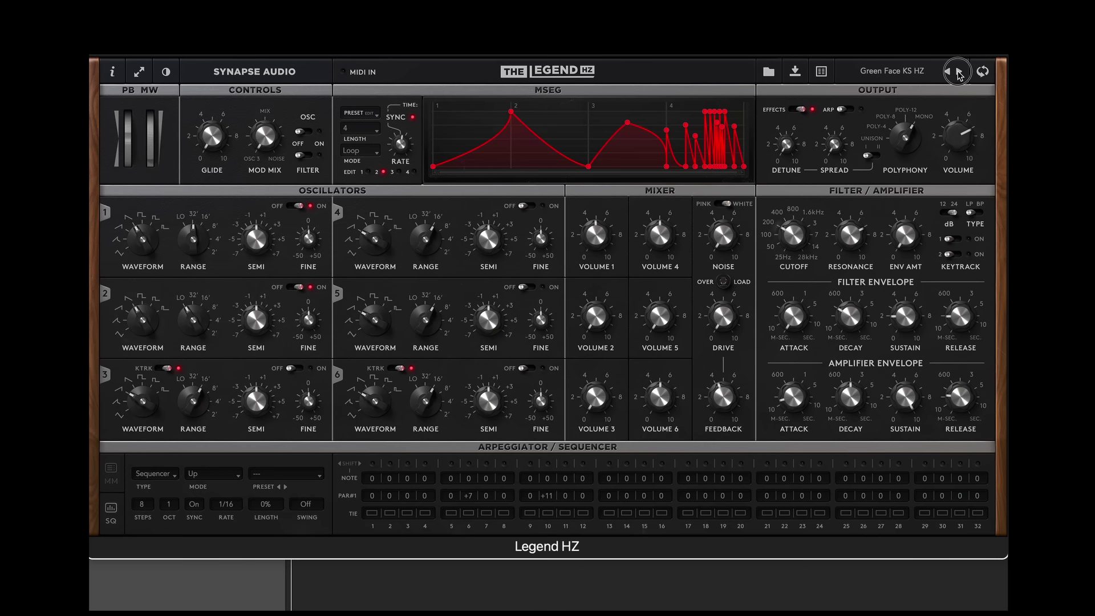
pyautogui.click(959, 72)
pyautogui.click(959, 72)
pyautogui.click(958, 72)
pyautogui.click(959, 72)
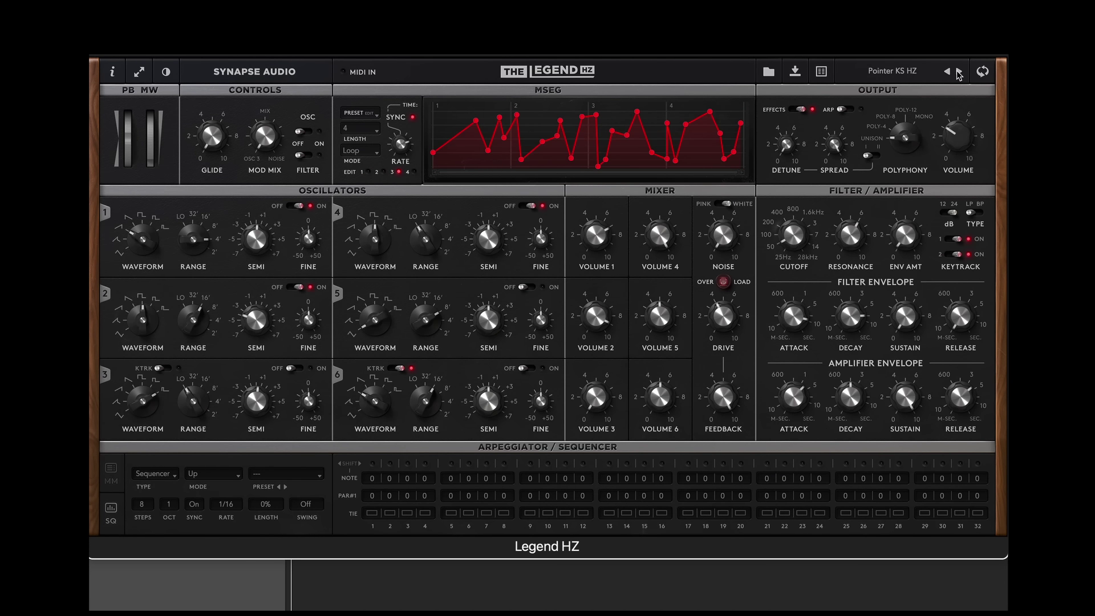
pyautogui.click(959, 72)
pyautogui.click(958, 72)
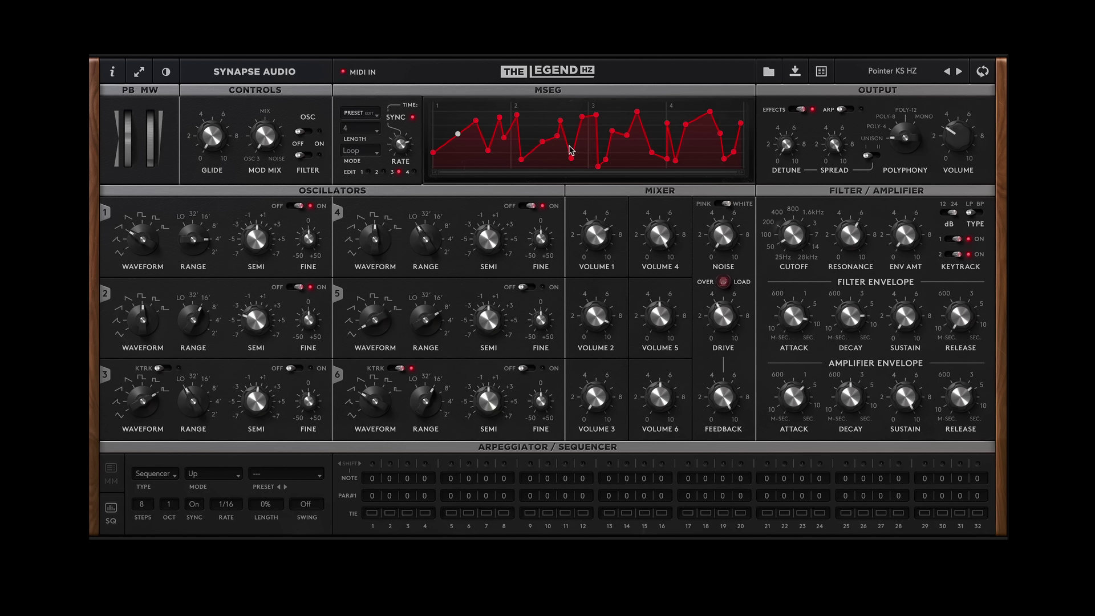
# Examine the four MSEG curves used by the Pointer KS HZ patch, finishing on MSEG 1.
pyautogui.click(383, 172)
pyautogui.click(369, 171)
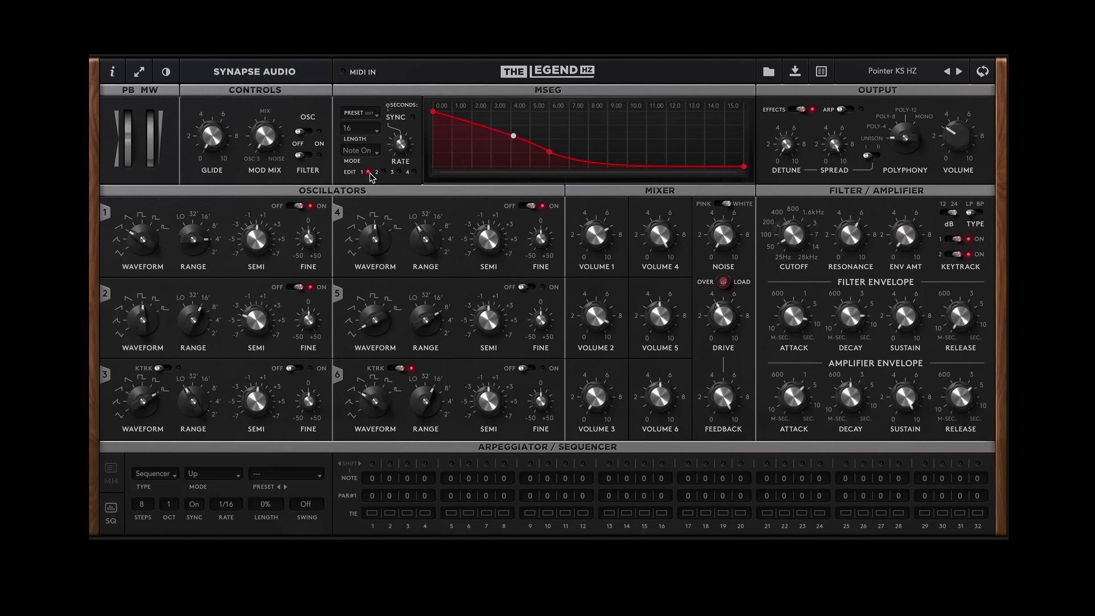
pyautogui.click(414, 173)
pyautogui.click(397, 173)
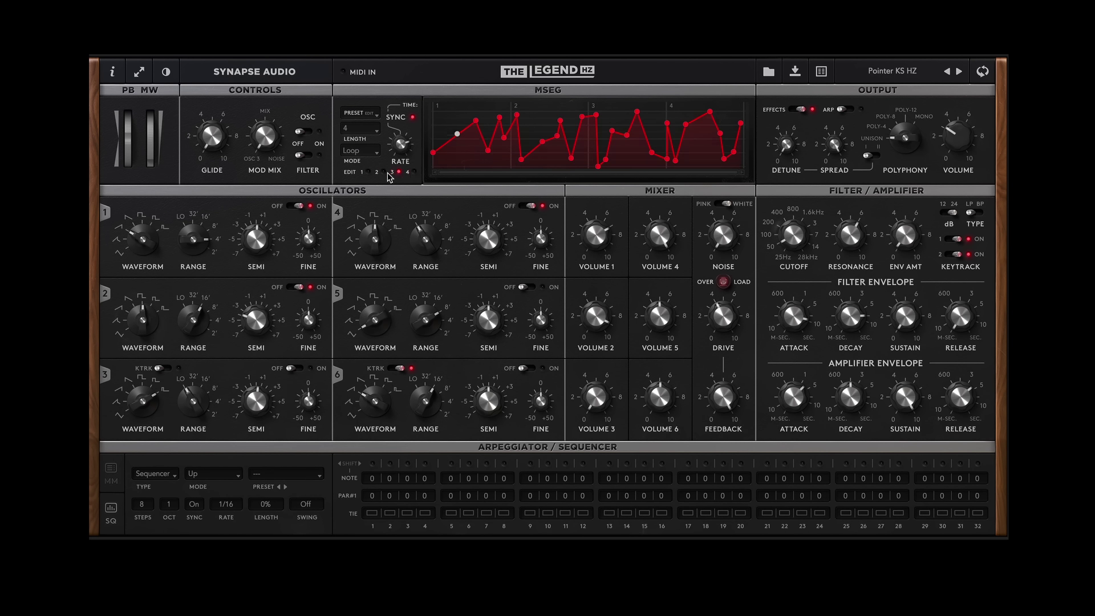
pyautogui.click(383, 172)
pyautogui.click(369, 172)
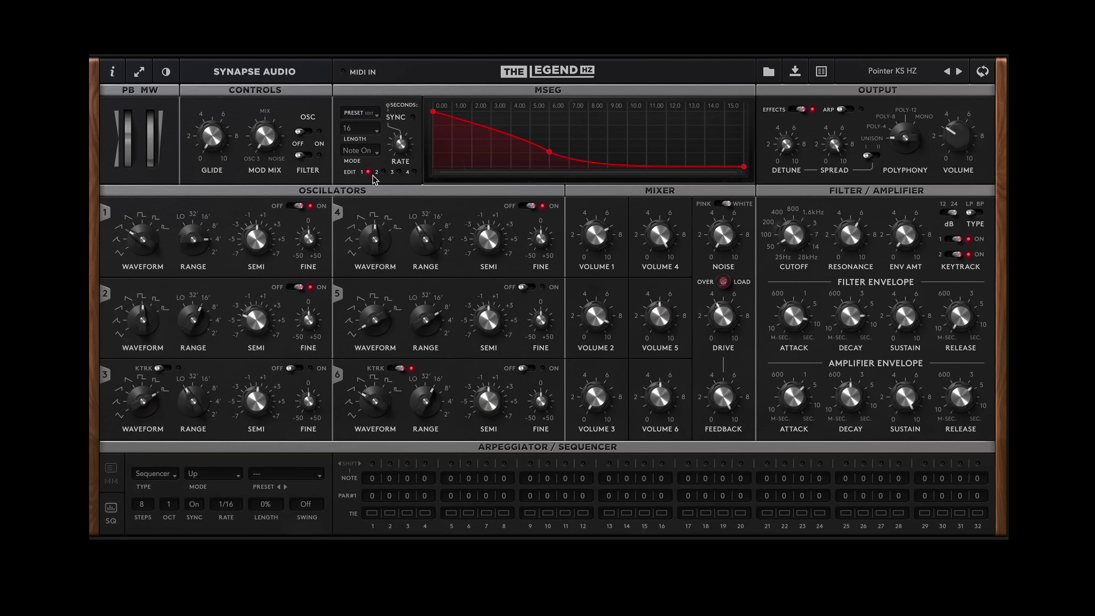
# Load the SFX patches QRZ Mars KS HZ and Radio Dune KS HZ, followed by the pad Moon KS HZ.
pyautogui.click(961, 71)
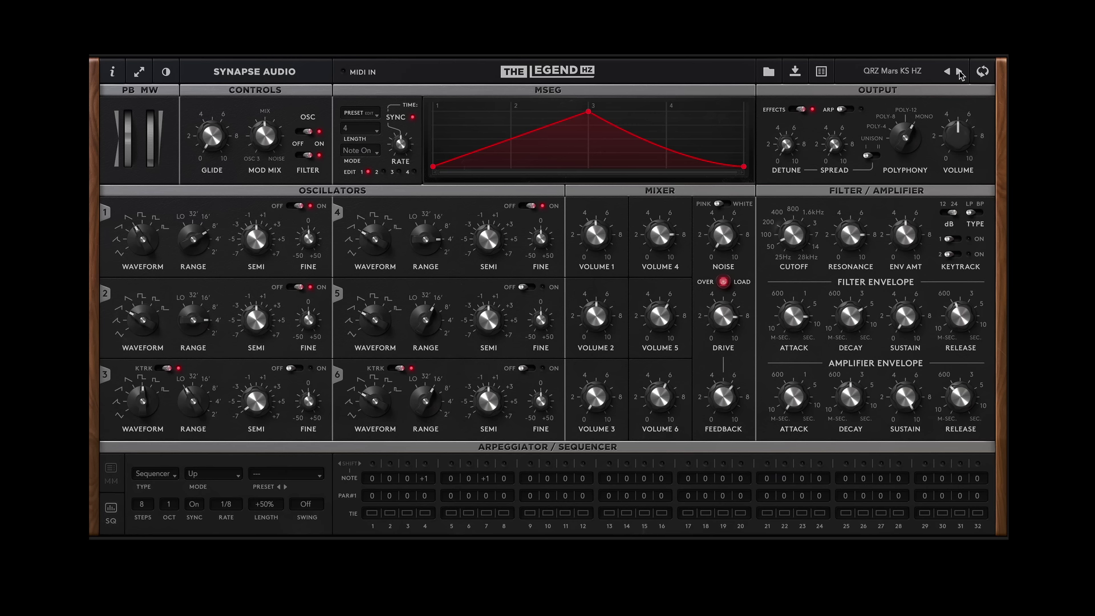
pyautogui.click(960, 72)
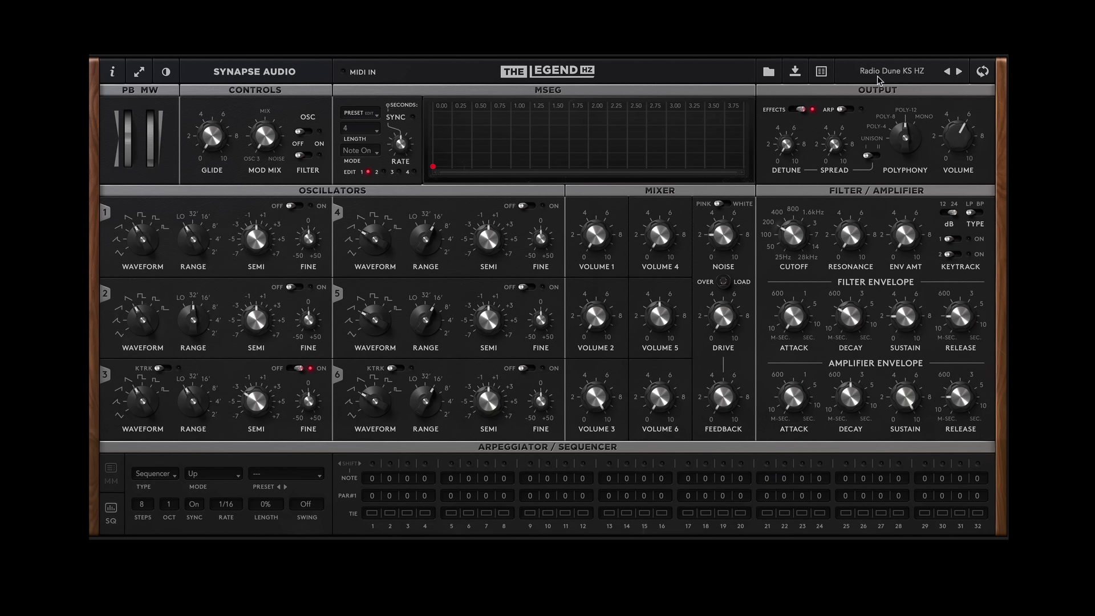
pyautogui.click(822, 77)
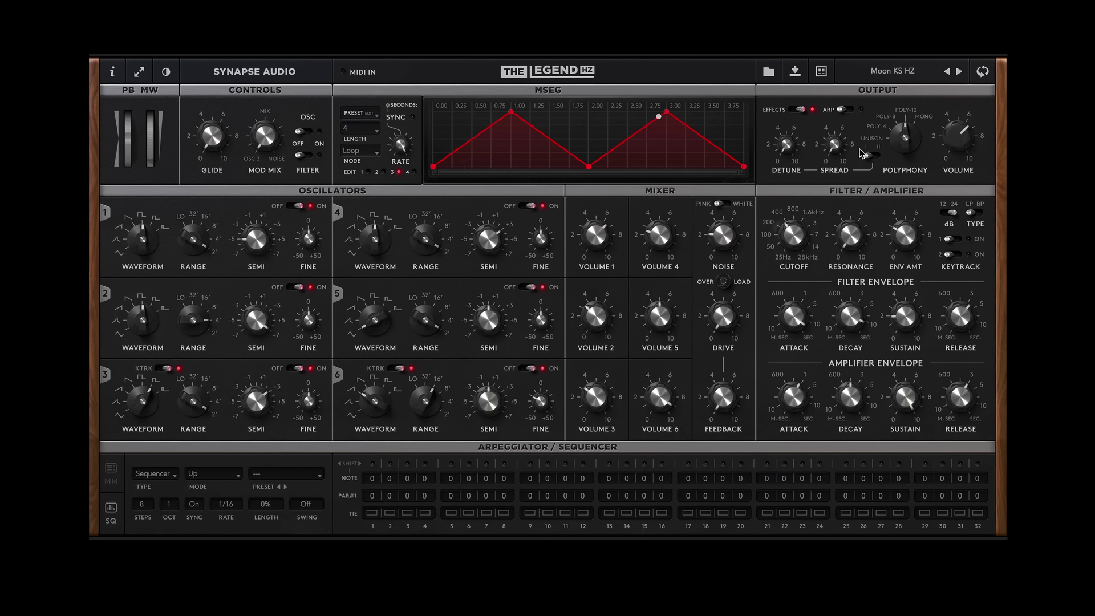
# Lower the noise level in the mixer, and load the pads Interstellar KS HZ and Exorcist KS HZ in turn.
pyautogui.moveTo(721, 238); pyautogui.dragTo(722, 268)
pyautogui.click(949, 72)
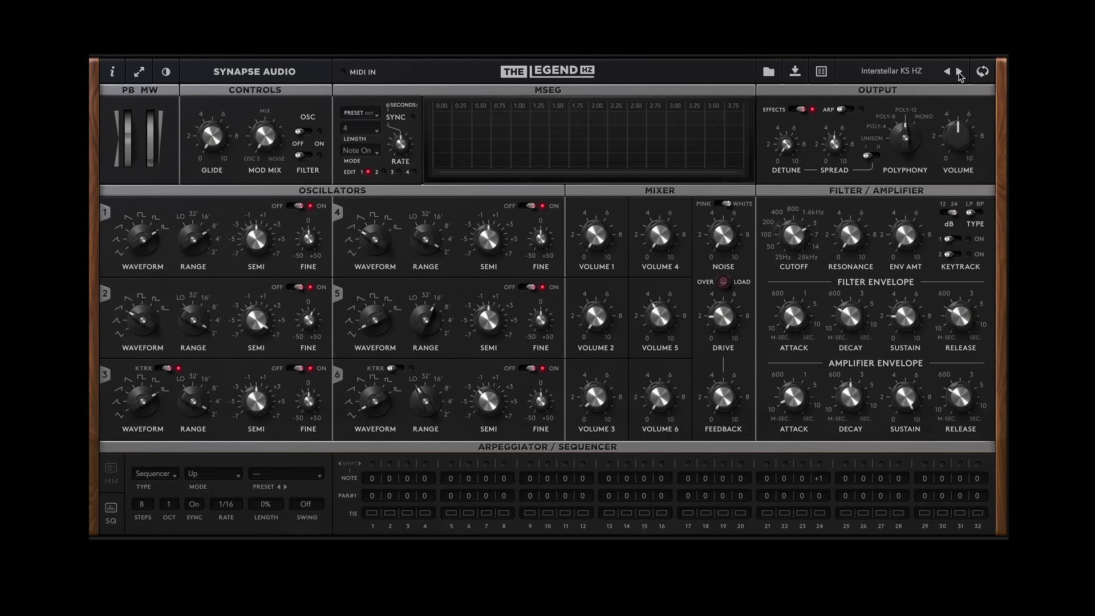
pyautogui.click(959, 72)
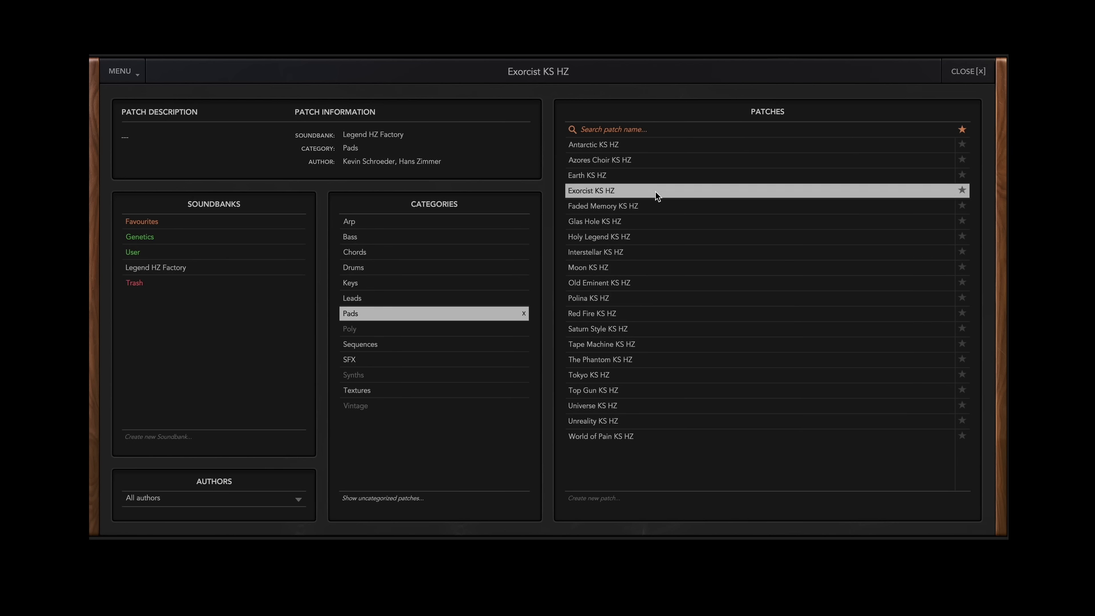
pyautogui.click(963, 74)
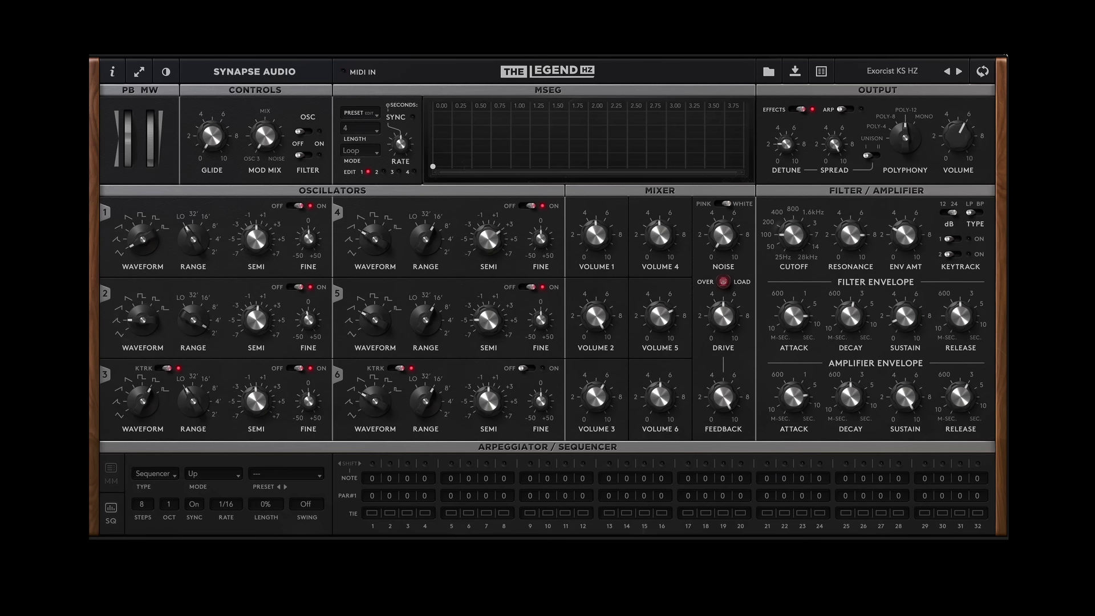
# Browse the factory soundbank's Drums category, load Basket Beat KS HZ and return to the synthesizer's main view.
pyautogui.click(903, 72)
pyautogui.moveTo(903, 74)
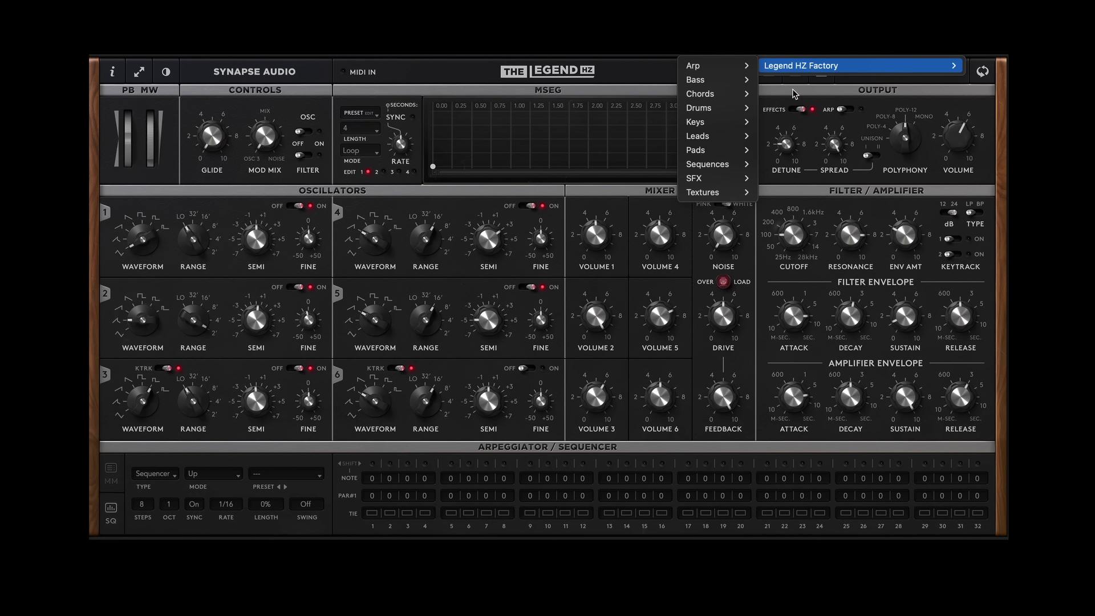
pyautogui.moveTo(737, 112)
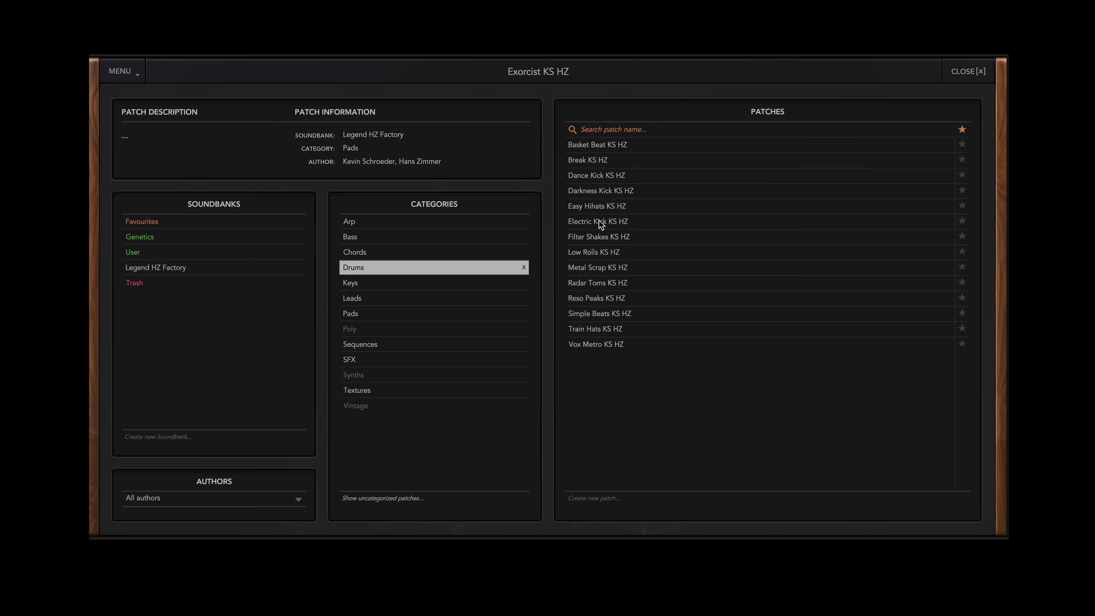
pyautogui.click(625, 147)
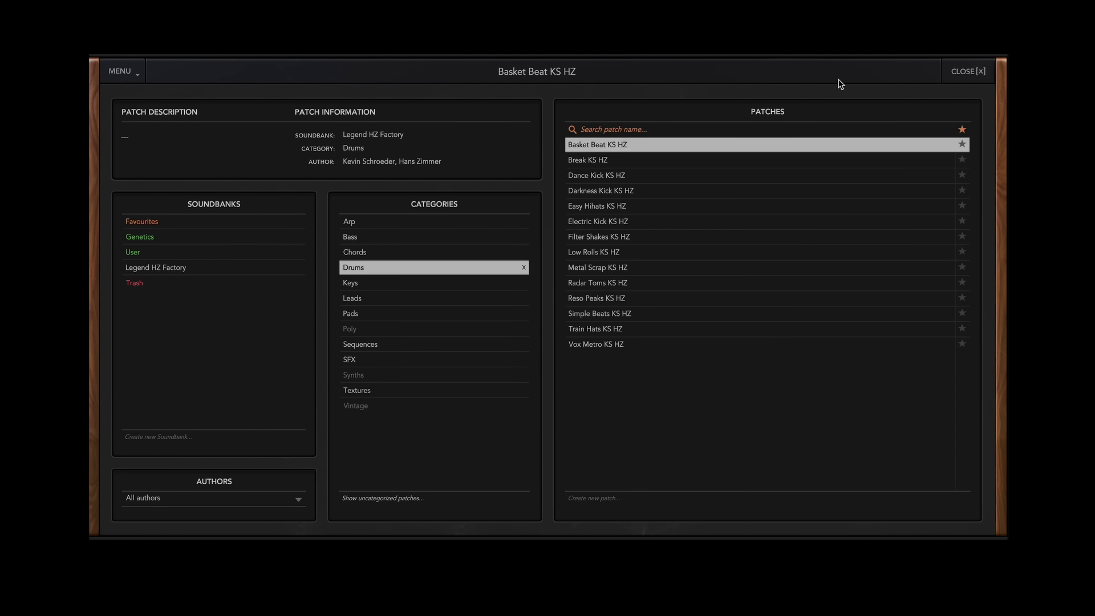
pyautogui.click(952, 71)
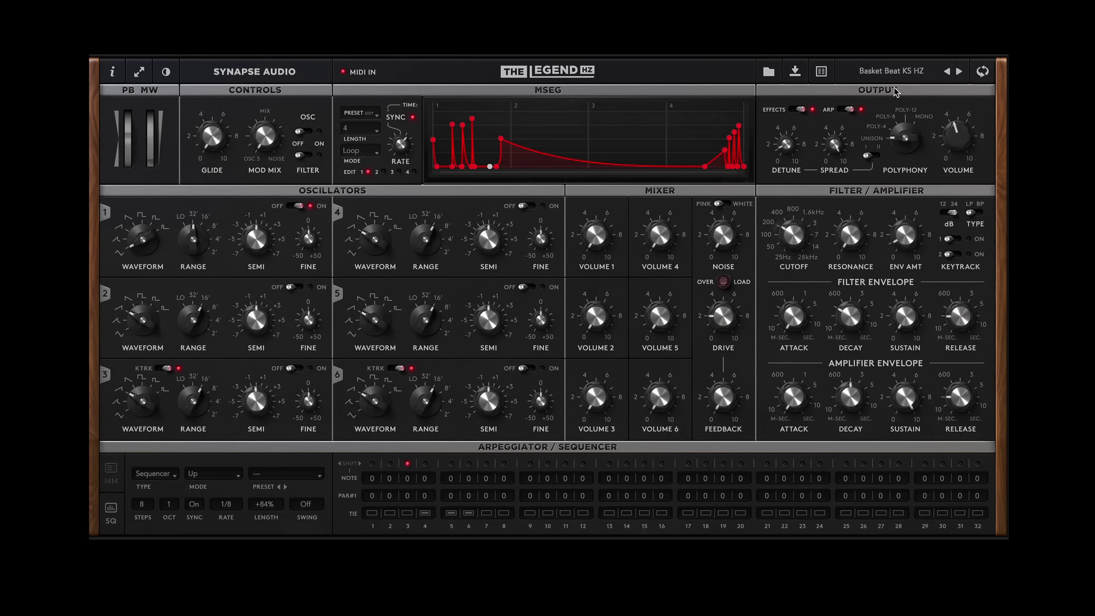
# Advance to the drum patch Break KS HZ and inspect its MSEG 3, 2 and 1 curves.
pyautogui.click(960, 72)
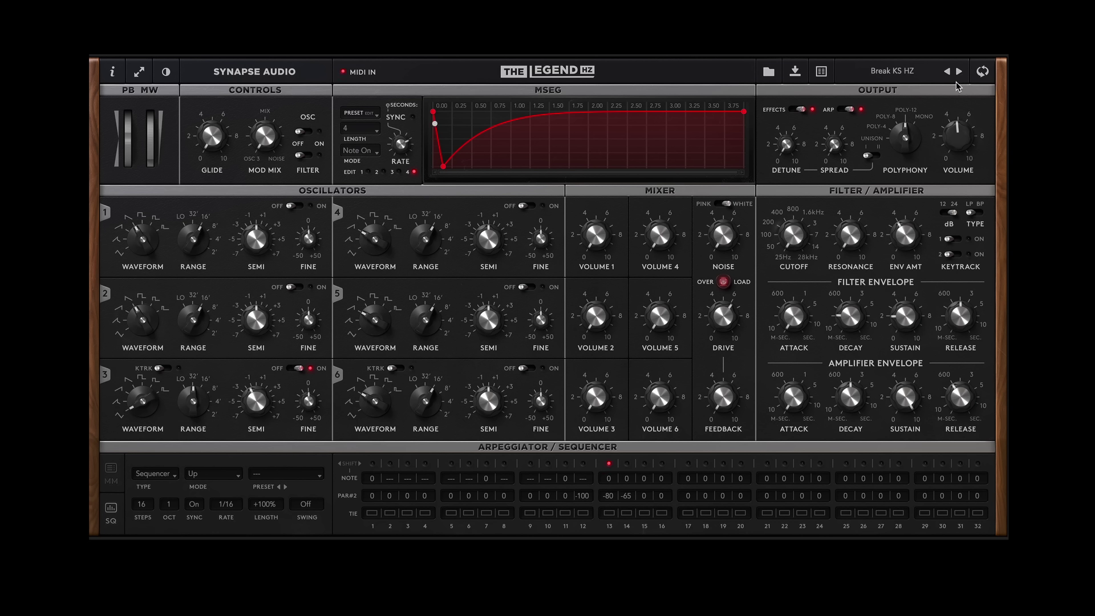
pyautogui.click(399, 173)
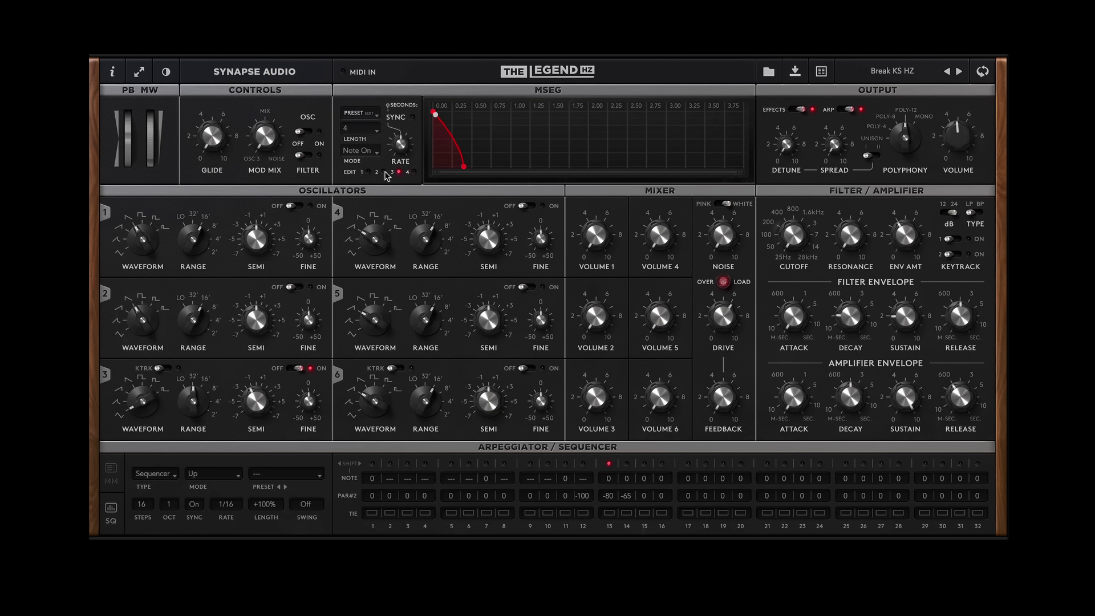
pyautogui.click(383, 172)
pyautogui.click(369, 172)
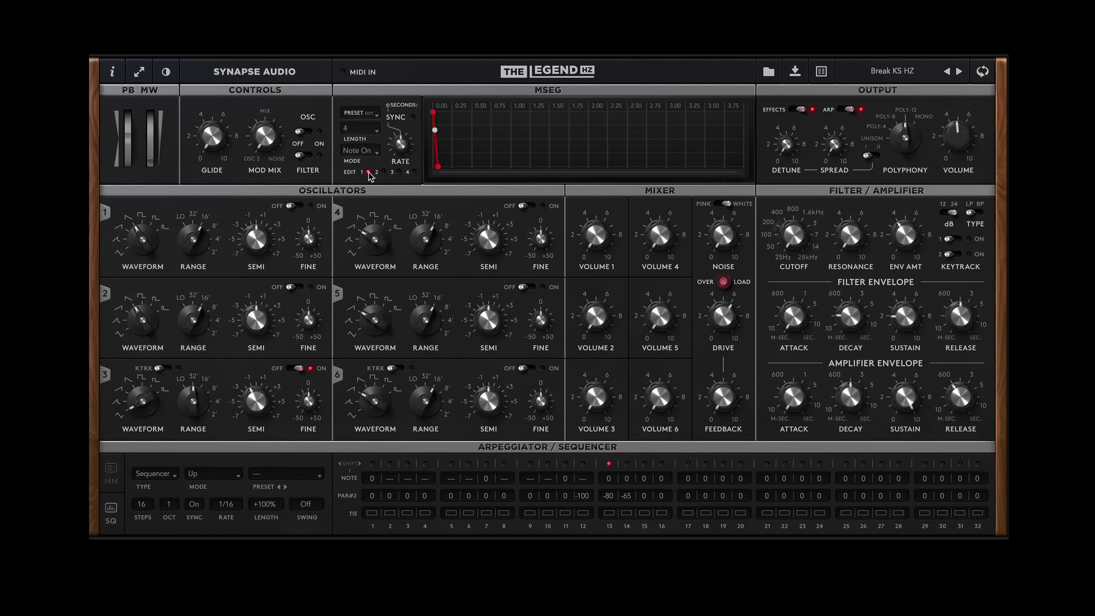
# Load the next drum patch, Dance Kick KS HZ, and switch off its arpeggiator and effects.
pyautogui.click(961, 71)
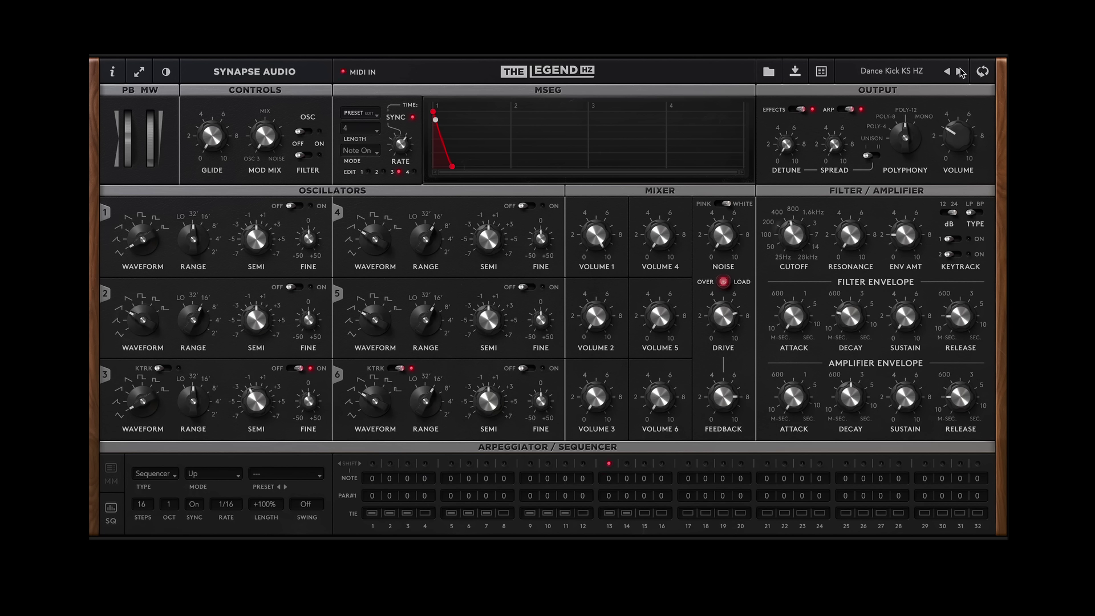
pyautogui.click(844, 111)
pyautogui.click(794, 110)
# Advance to Darkness Kick KS HZ and disable both the arpeggiator and the effects.
pyautogui.click(958, 72)
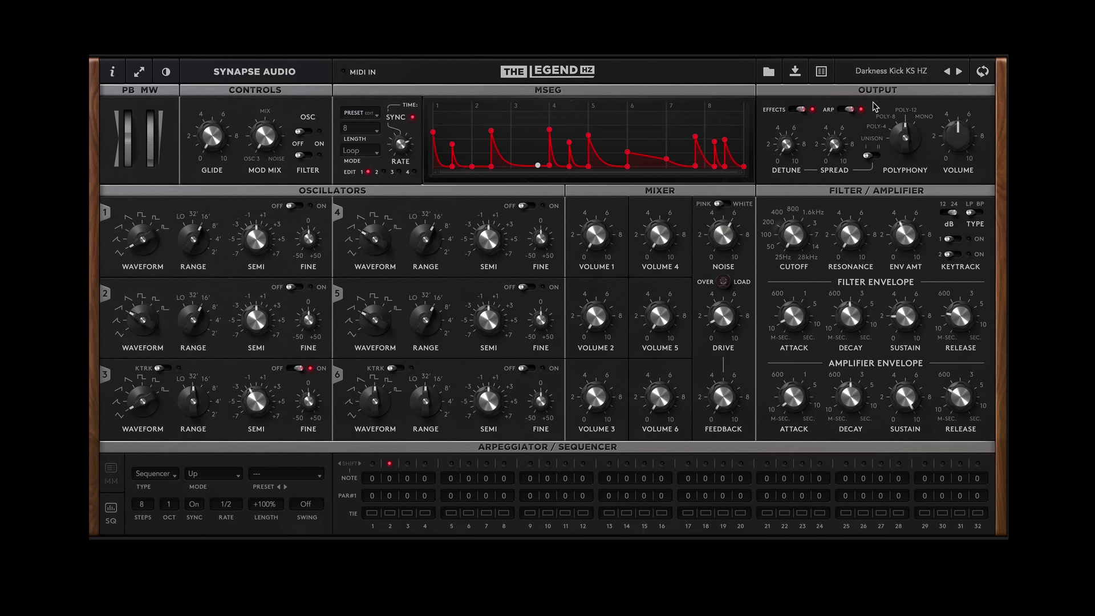
pyautogui.click(847, 109)
pyautogui.click(794, 110)
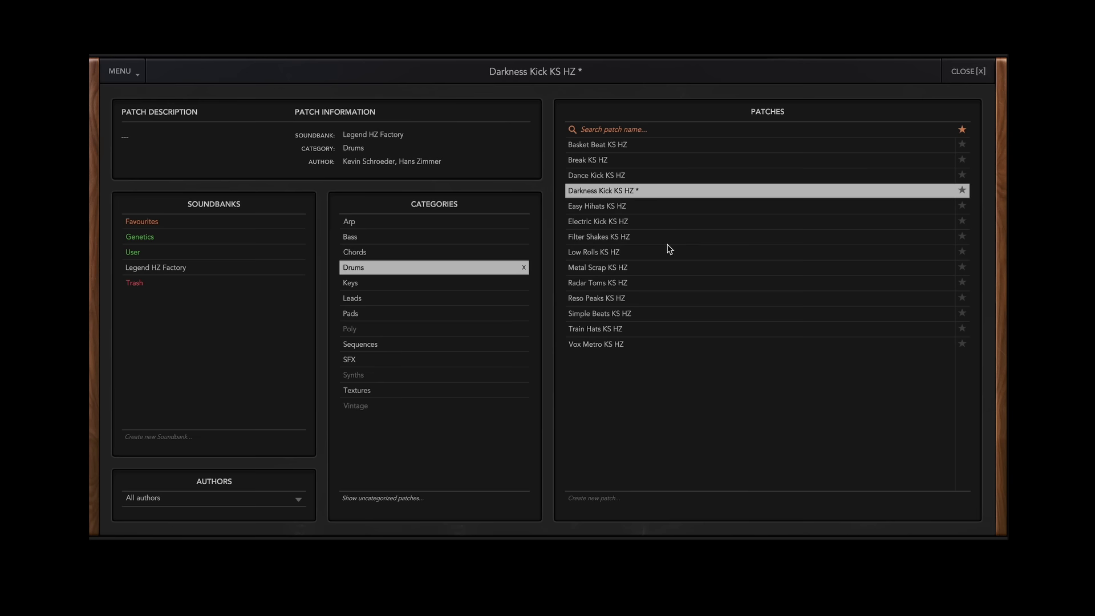
# Load the Train Hats KS HZ patch from the Drums category of the patch browser.
pyautogui.click(912, 72)
pyautogui.click(613, 330)
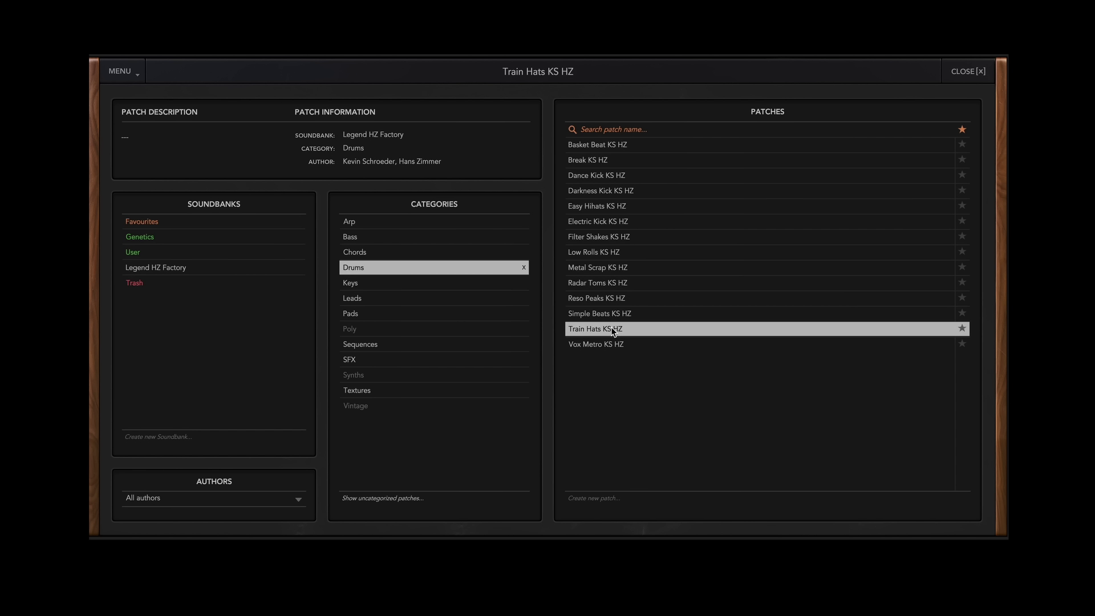